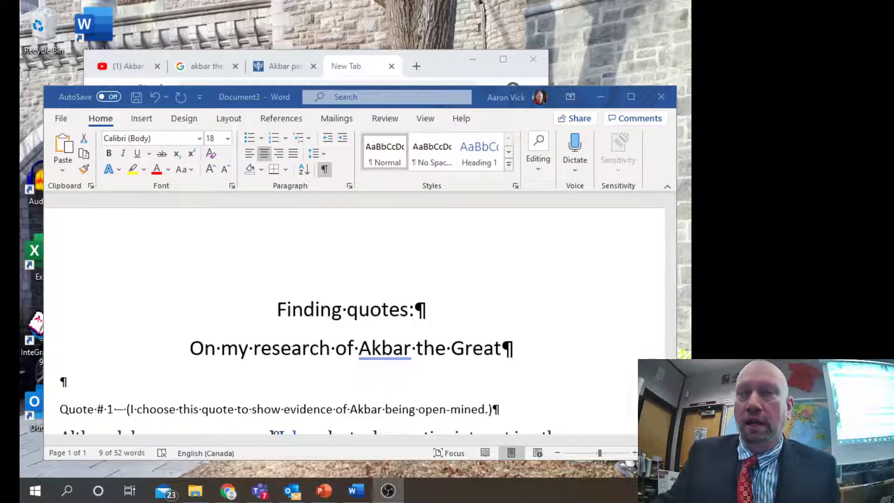
Switch to Chrome, search Google for "akbar the great" and open the Wikipedia article on Akbar
click(451, 69)
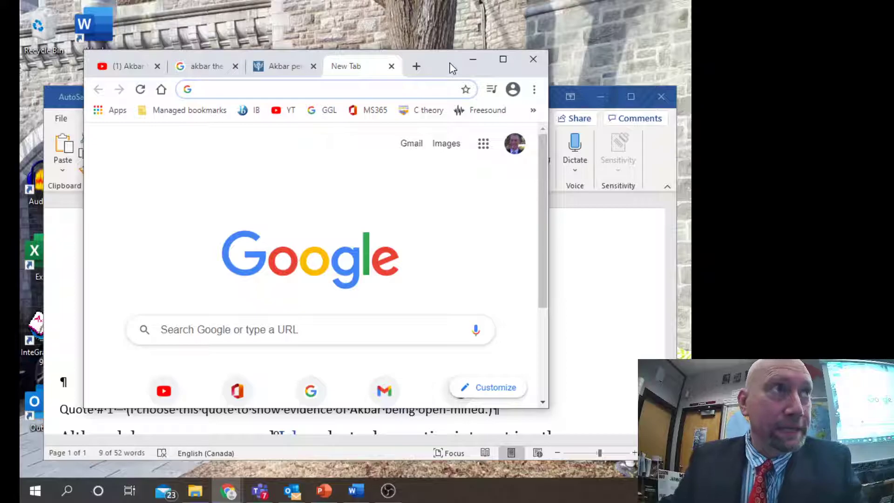
click(263, 330)
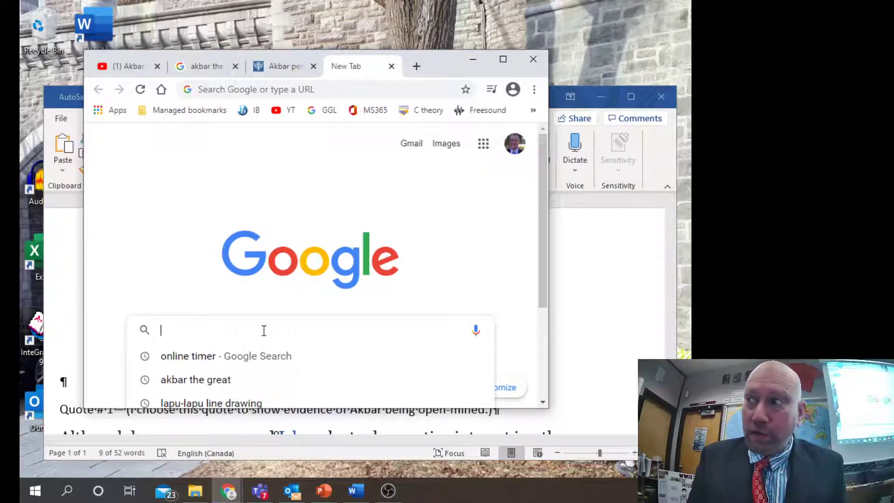
text(Ak)
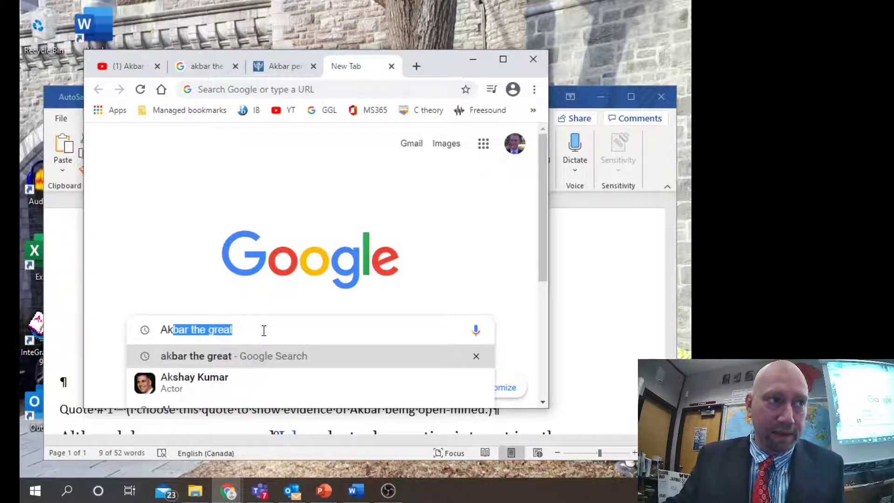
click(264, 347)
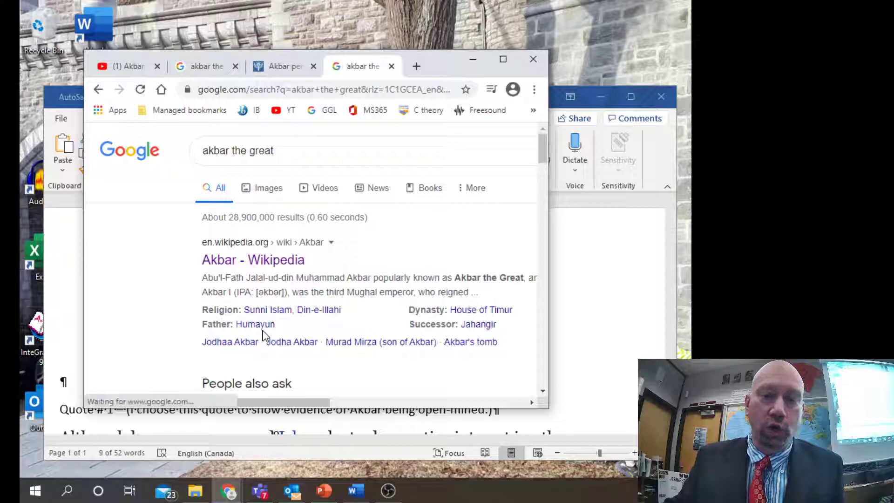
drag(548, 408, 637, 468)
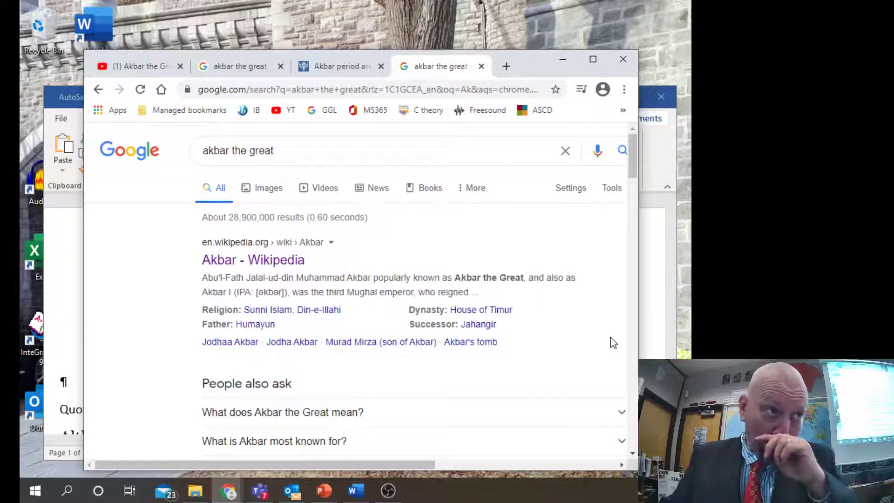
click(265, 261)
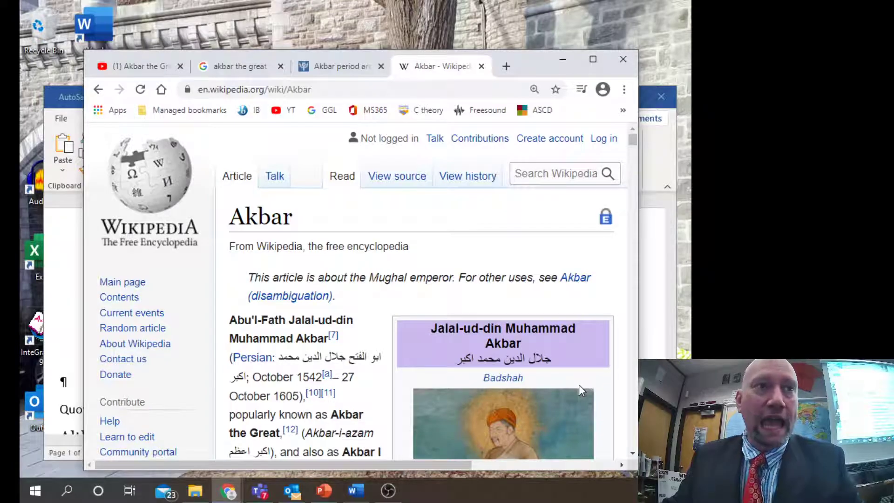
Open the Encyclopedia Britannica Online source "Akbar (Mughal emperor)" from the References section of the Wikipedia article
scroll(579, 385, down, 15)
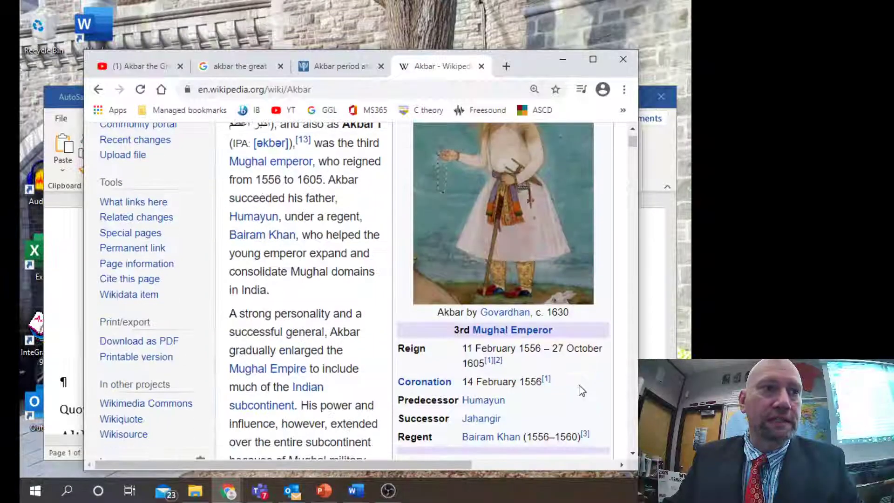
scroll(579, 384, down, 20)
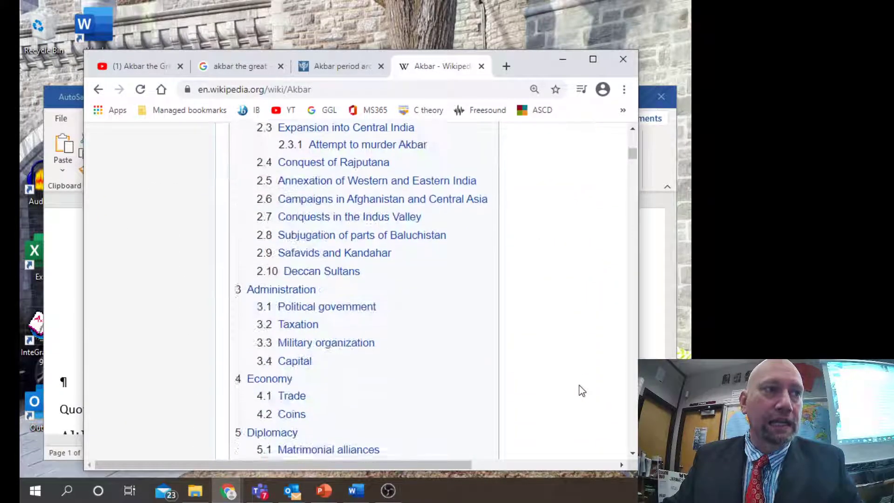
scroll(582, 390, down, 20)
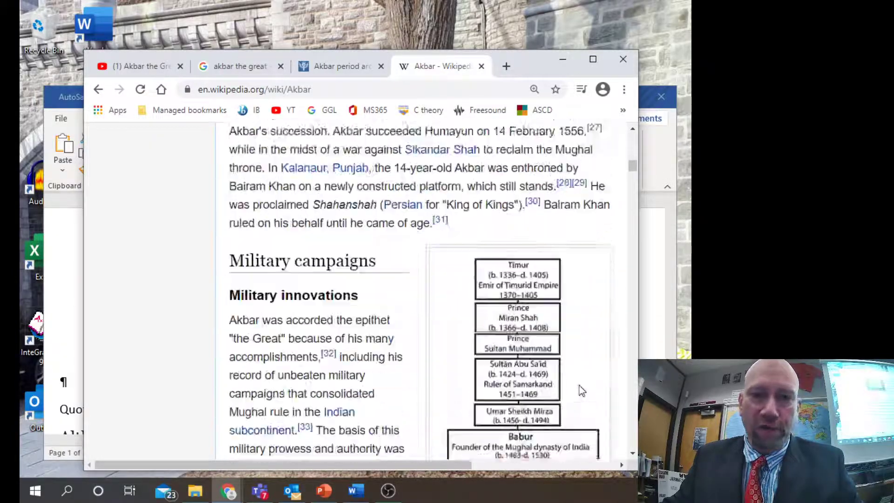
scroll(581, 390, down, 20)
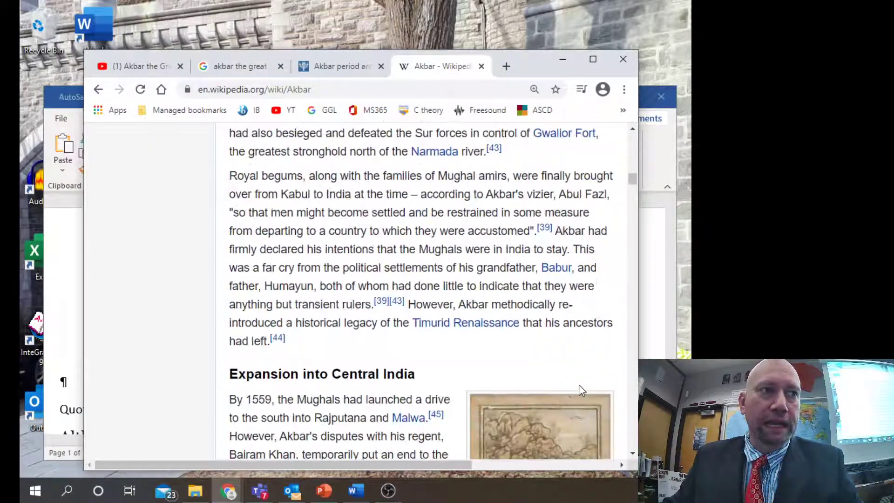
scroll(581, 390, down, 15)
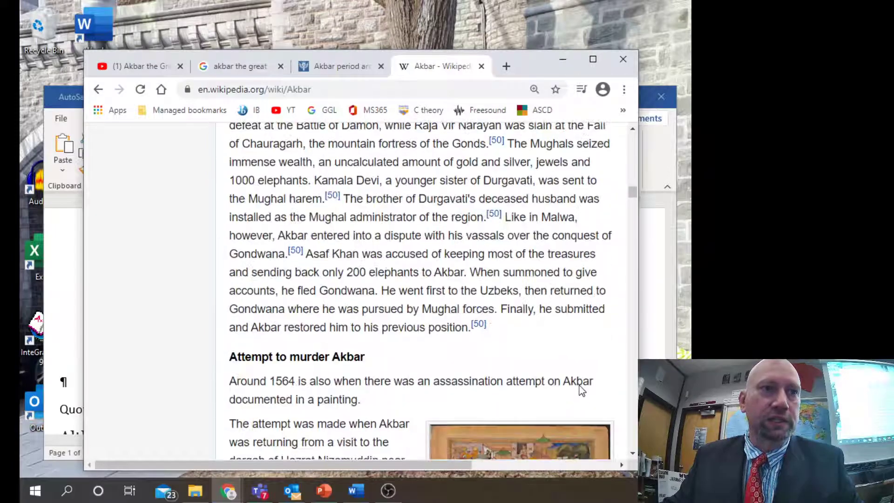
drag(636, 197, 631, 387)
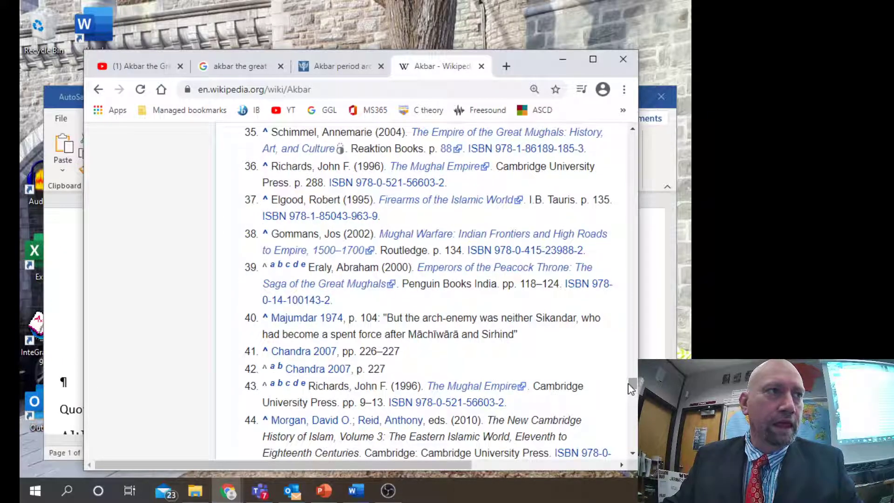
scroll(631, 388, up, 12)
scroll(631, 388, up, 8)
scroll(631, 388, up, 6)
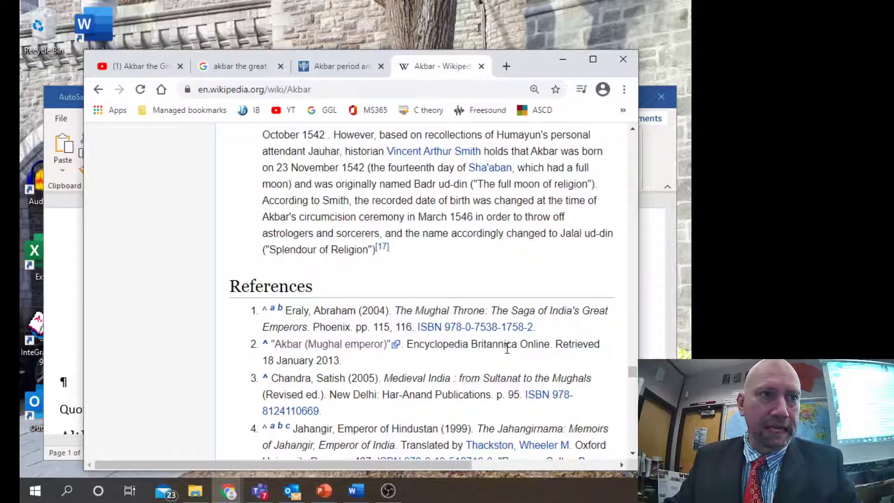
click(327, 349)
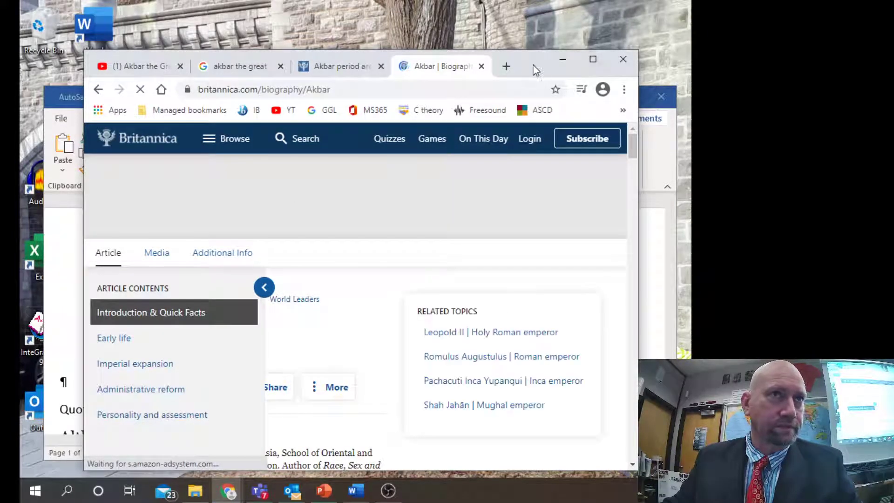
Maximize the browser window and highlight the Britannica article's title "Akbar" with its subtitle "Mughal emperor"
click(593, 59)
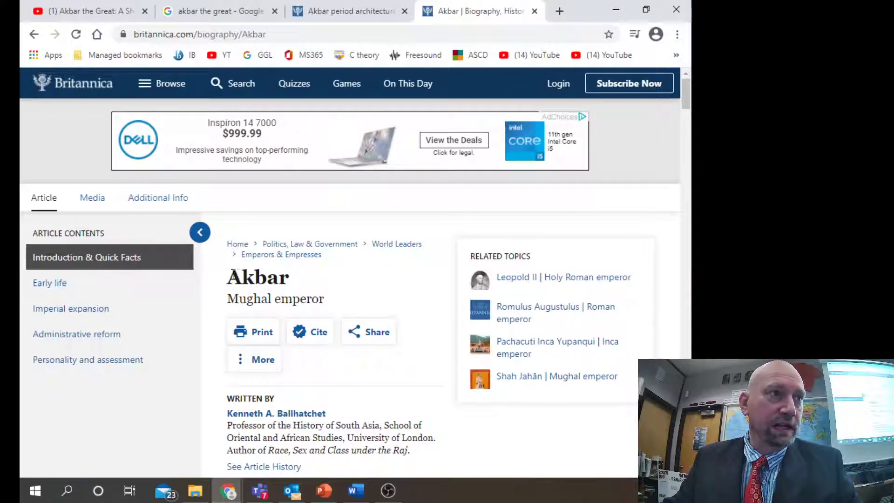
drag(322, 296, 226, 281)
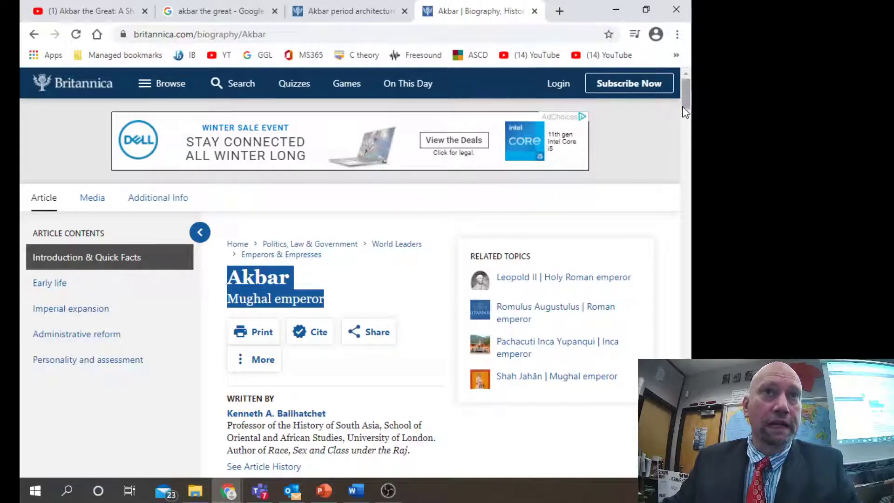
scroll(685, 110, down, 1)
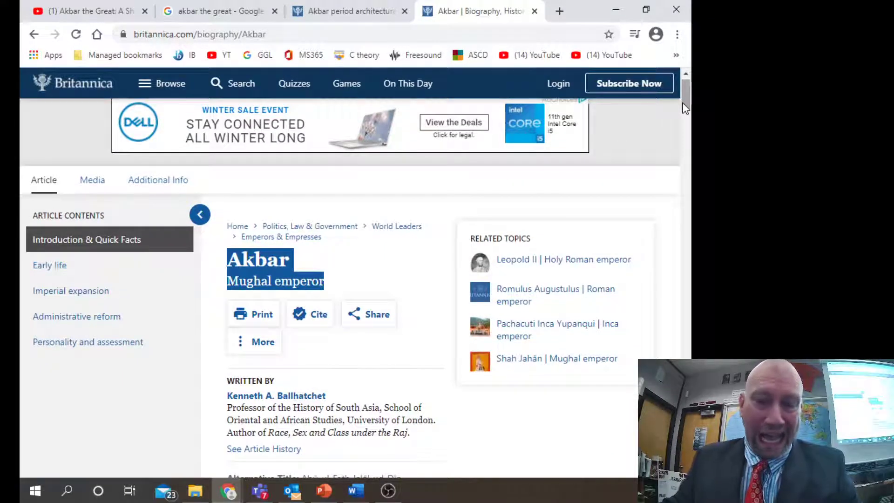
click(561, 13)
click(244, 276)
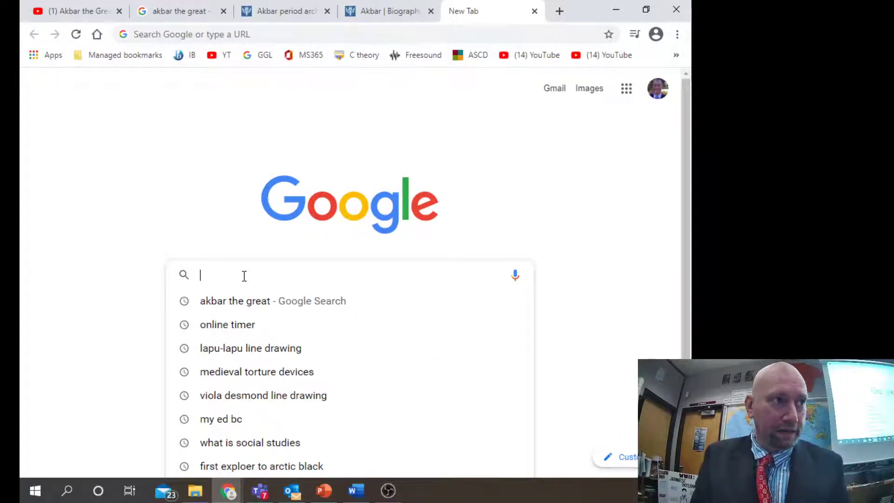
text(Ak)
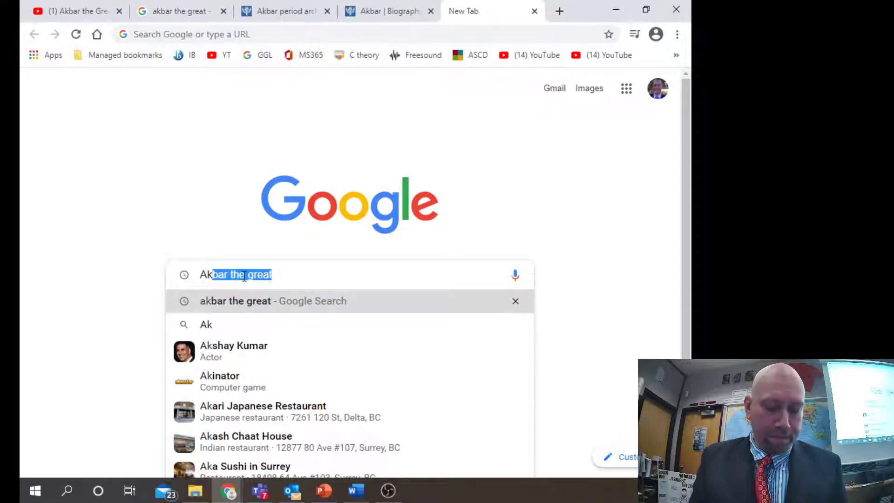
text(bar t)
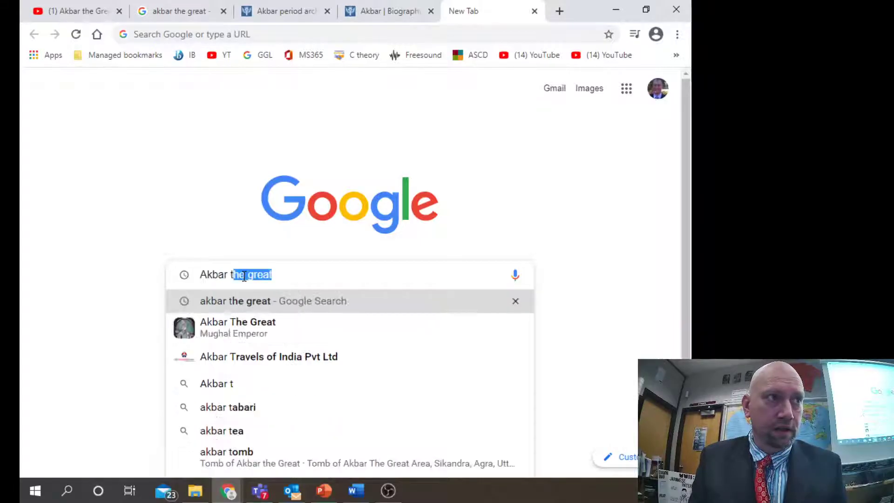
text(he great)
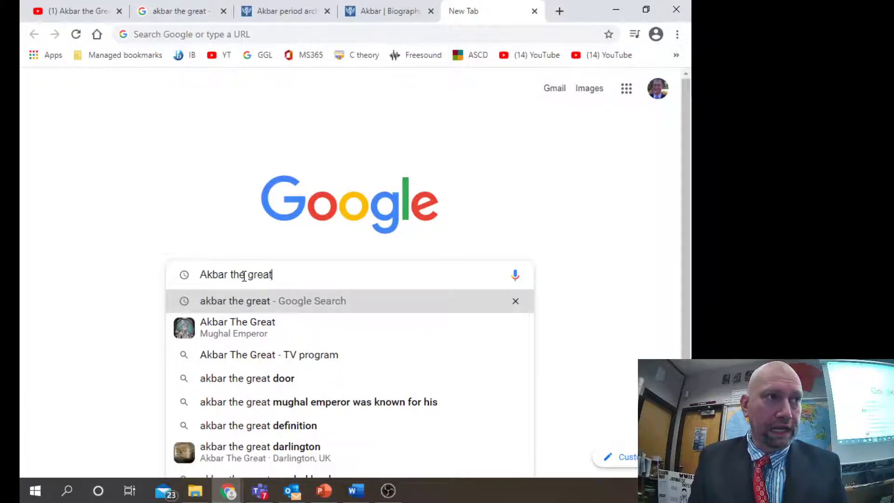
text( quotes)
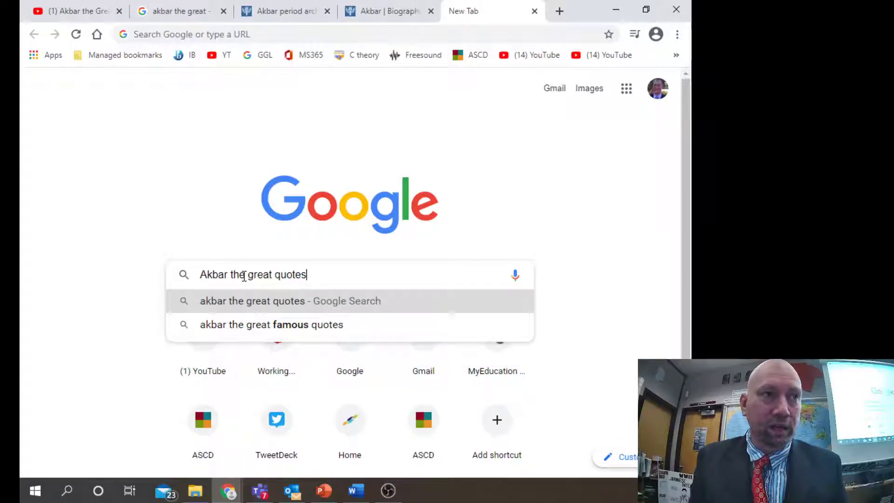
key(BackSpace)
key(BackSpace)
key(BackSpace)
key(BackSpace)
key(BackSpace)
key(BackSpace)
key(BackSpace)
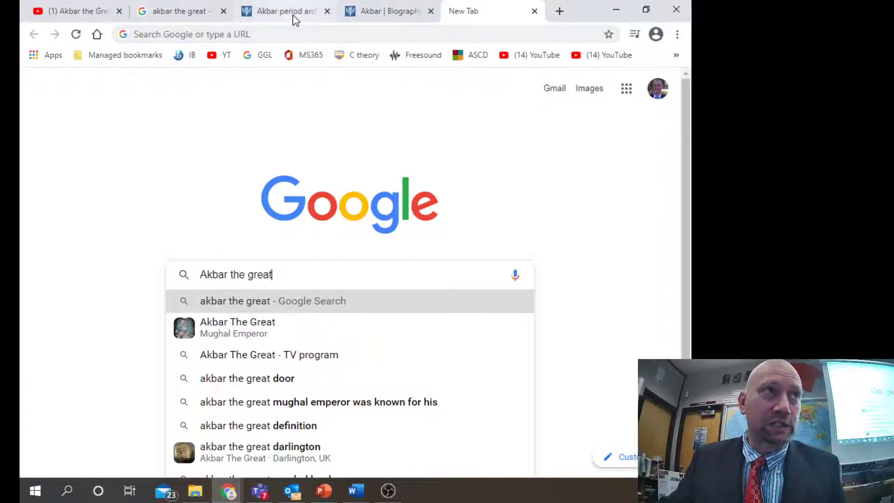
Return to the Britannica article and select the introduction's sentence from "Although he never renounced Islam" through "religious discussion before him."
click(399, 11)
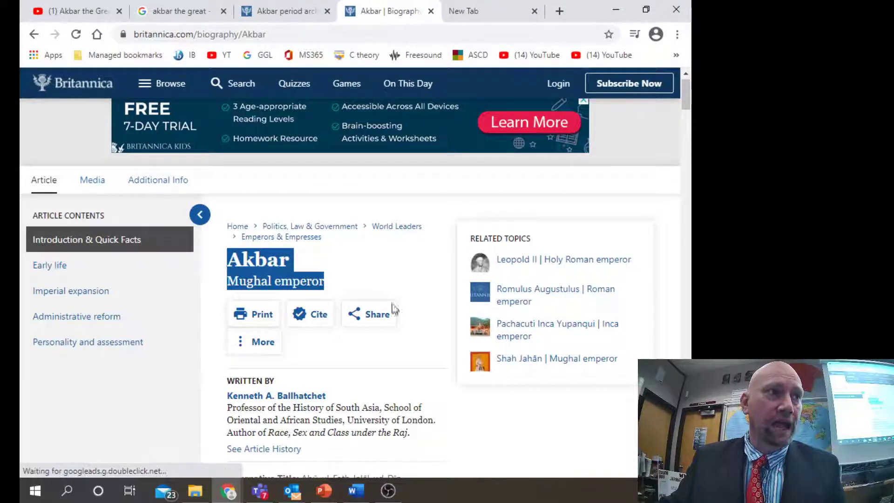
scroll(382, 364, down, 12)
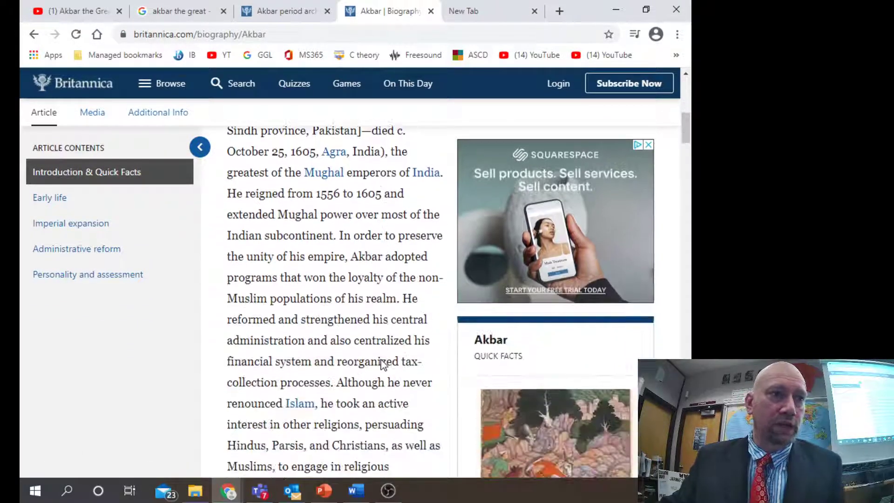
scroll(383, 361, down, 4)
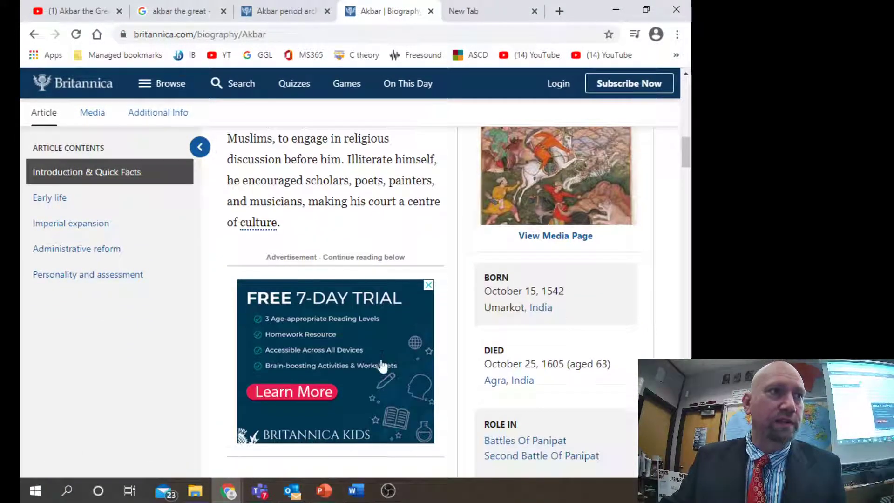
scroll(383, 365, up, 4)
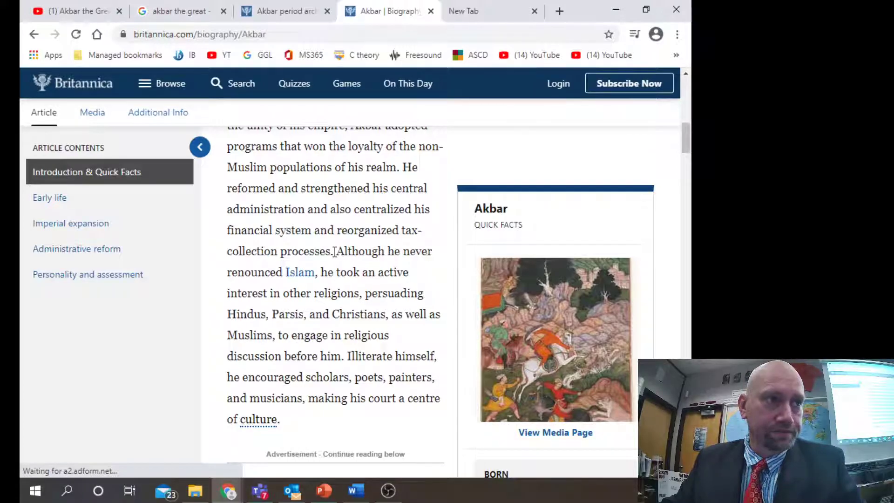
drag(337, 251, 398, 336)
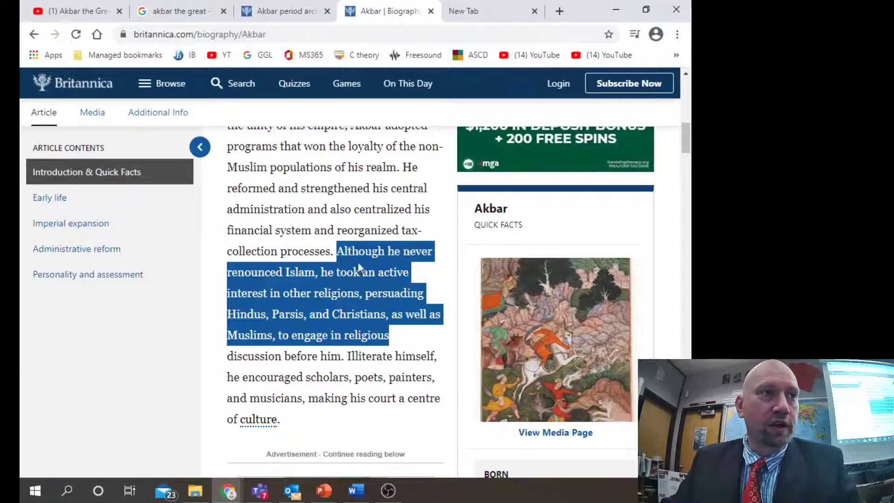
click(342, 350)
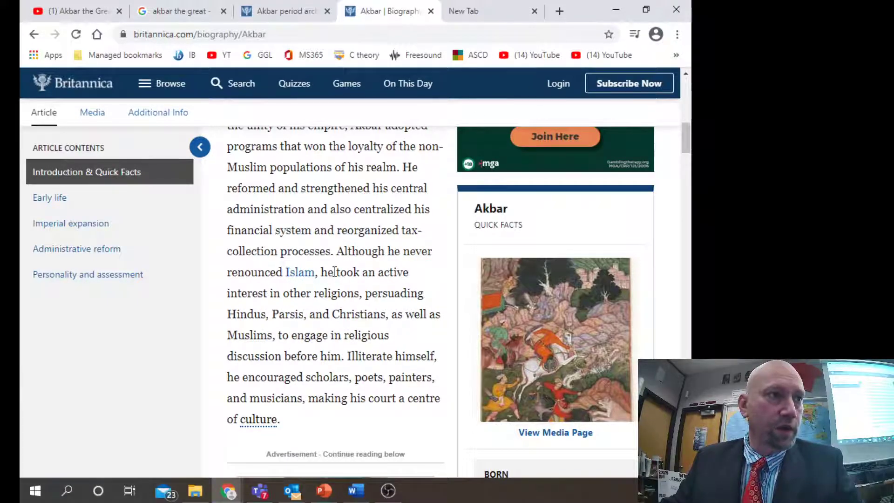
drag(333, 252, 343, 354)
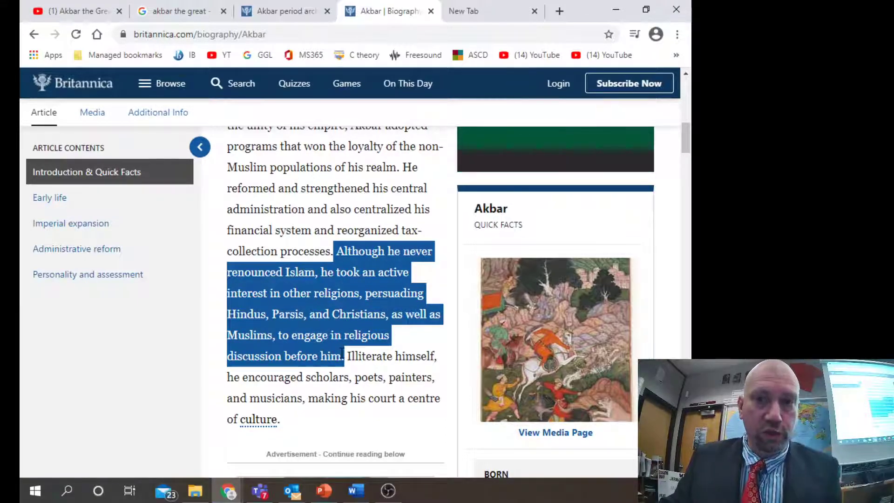
Switch to the Word document, move its window higher on the desktop and review the Quote # 1 entry under the headings
click(619, 9)
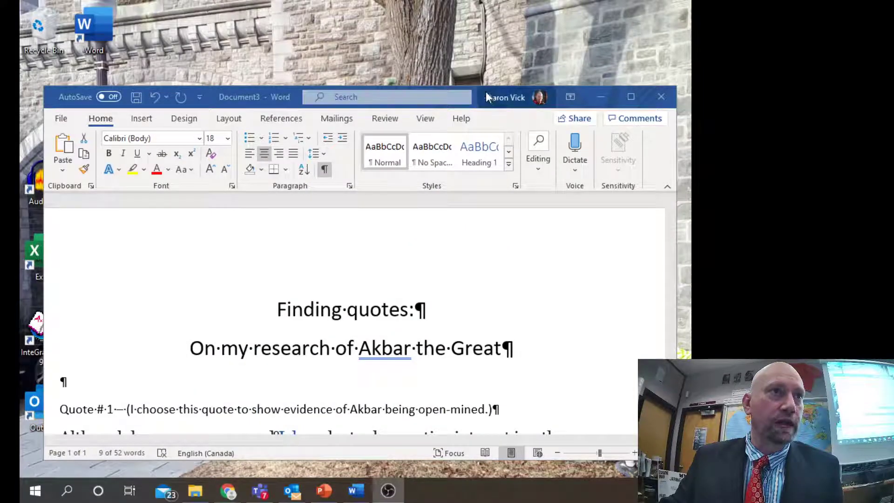
drag(474, 85, 477, 45)
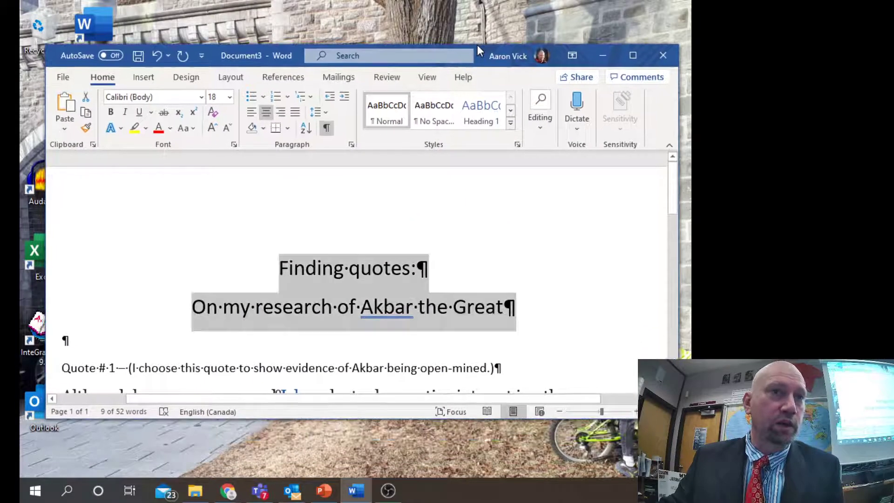
drag(668, 200, 668, 225)
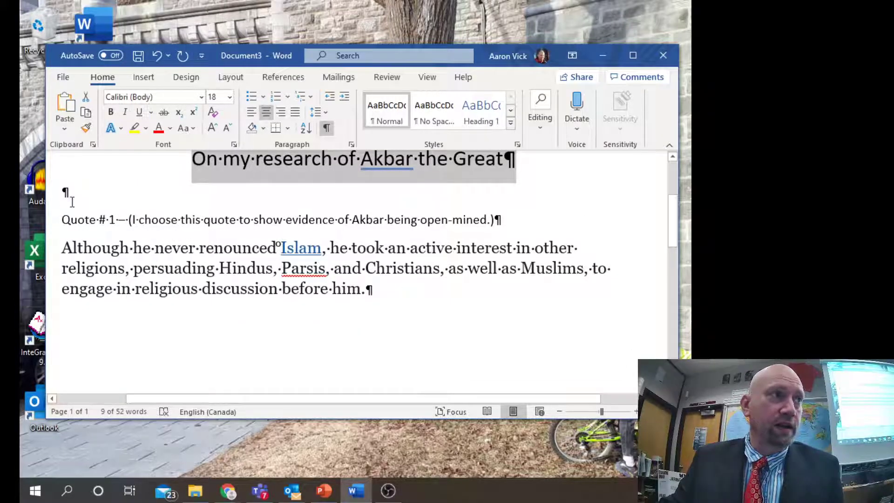
scroll(177, 236, up, 2)
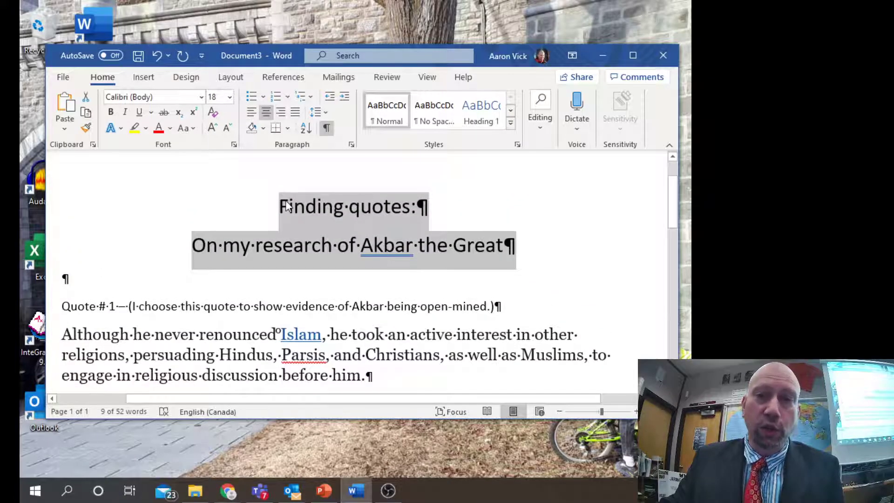
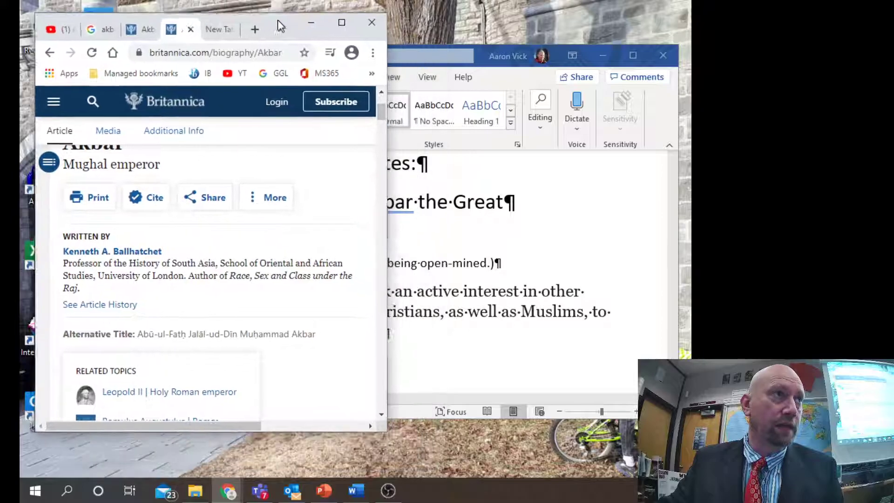
Bring back the Word document and resize its window so the Britannica article's author credit shows beside it
click(614, 49)
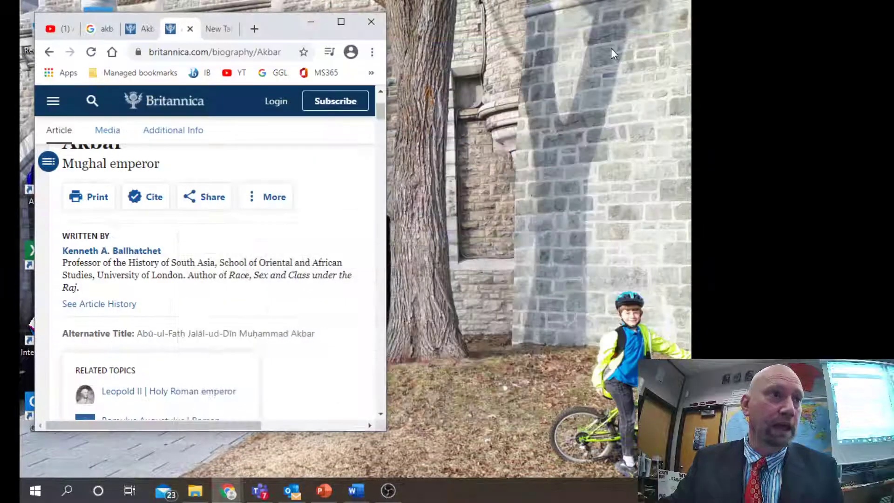
click(358, 487)
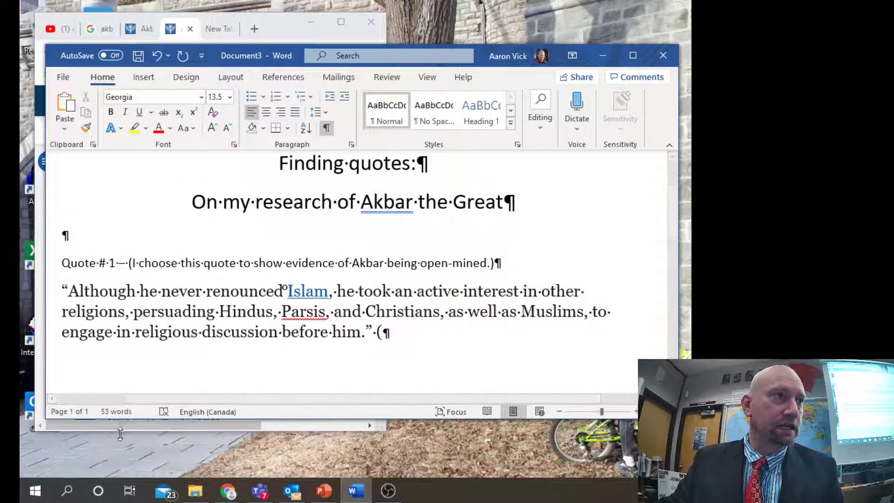
drag(46, 422, 214, 477)
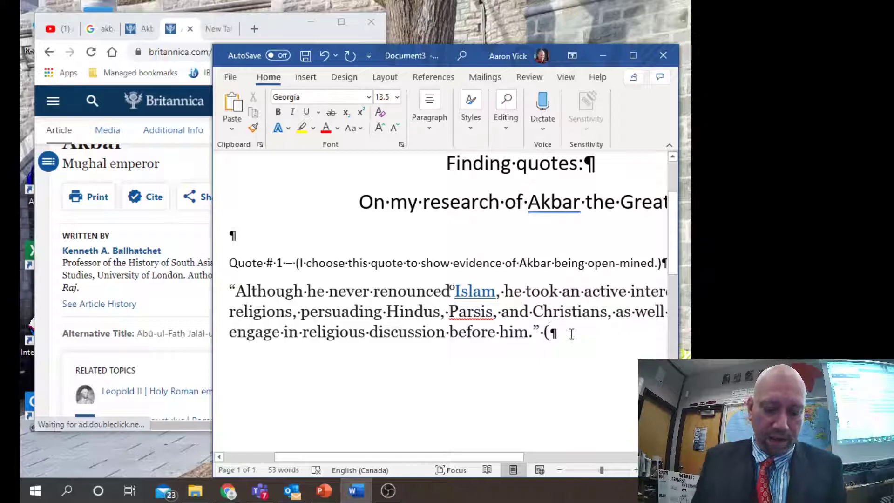
Complete the parenthetical citation after the Akbar quote with the article author's last name, first name and a closing parenthesis
text(Ball)
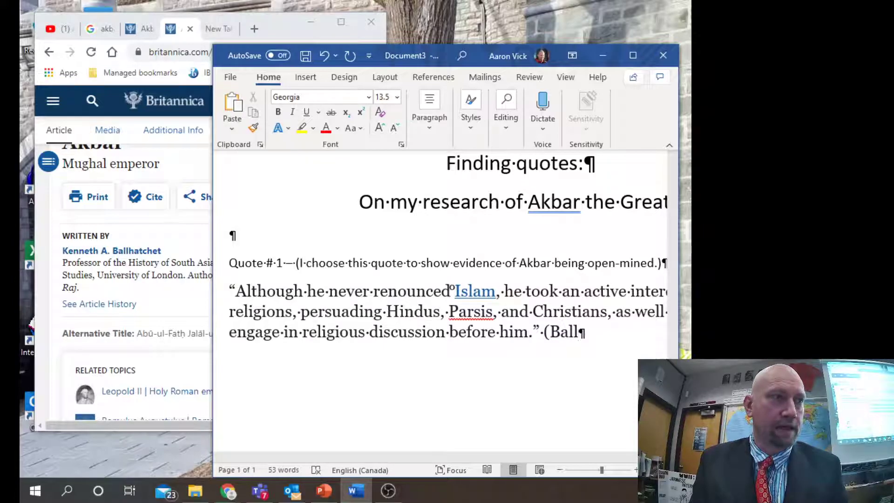
text(hatchet,)
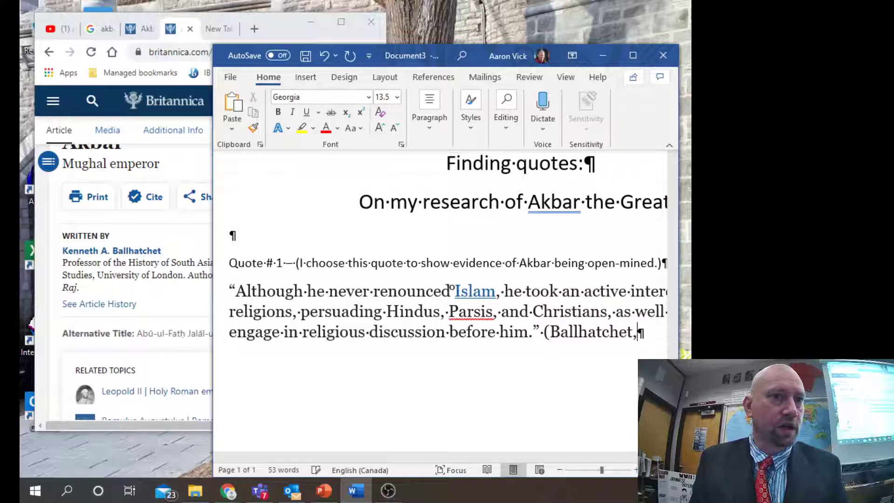
text( Ke)
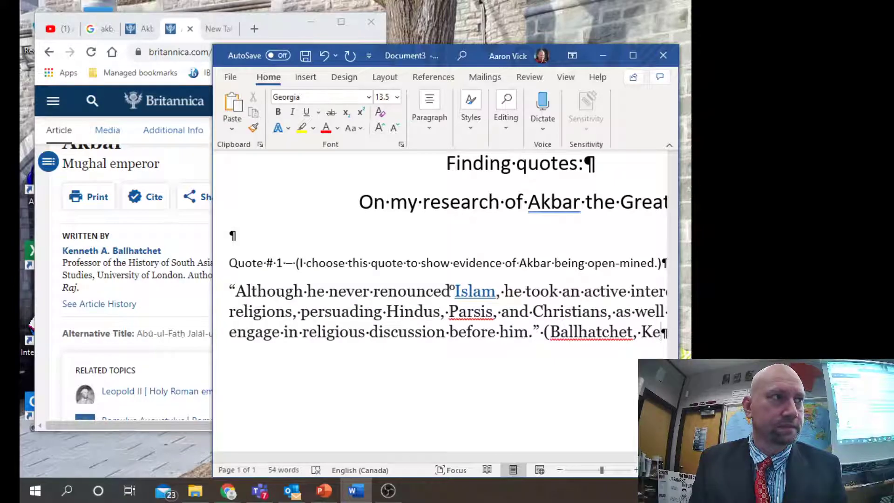
text(nnetih)
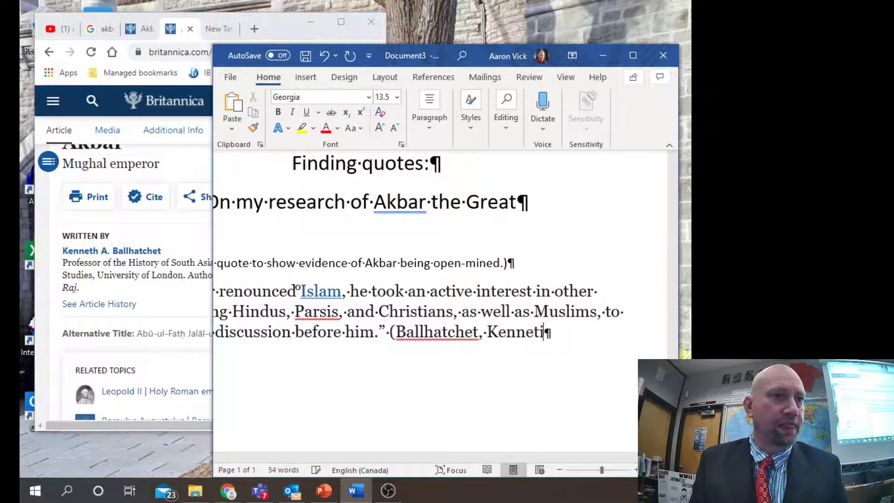
key(BackSpace)
key(BackSpace)
text(h)
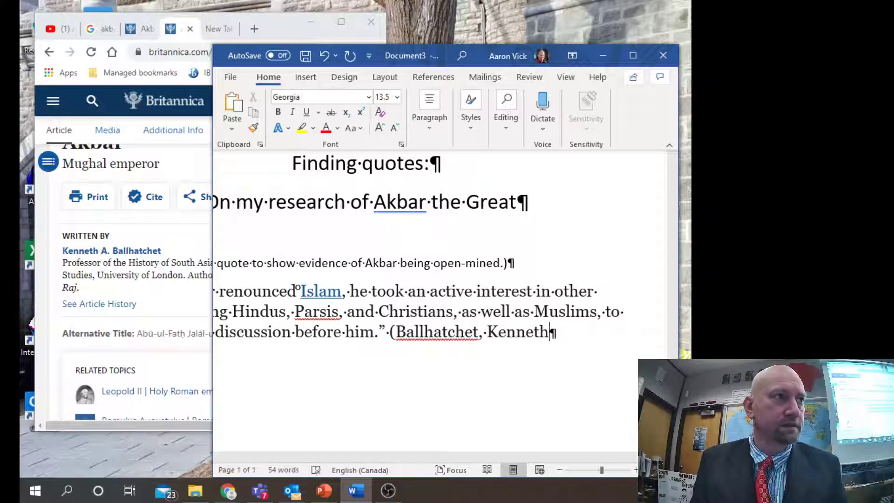
text())
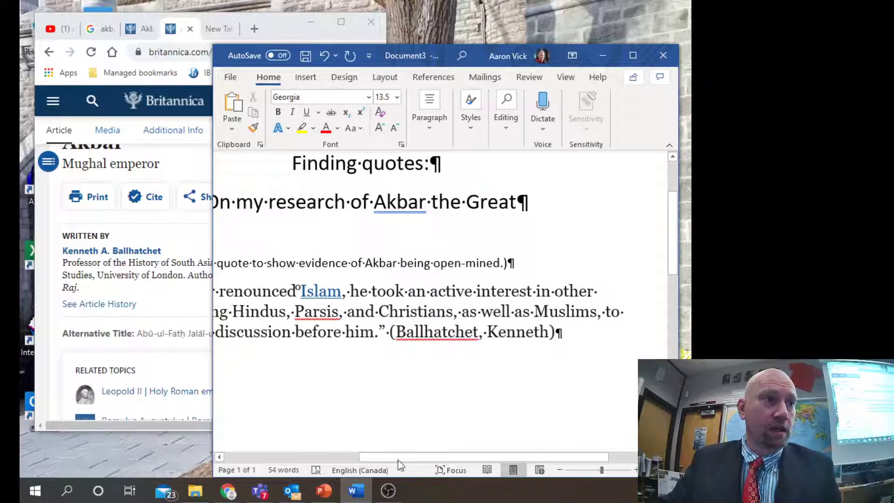
Add three empty paragraphs below the quote, and enlarge the Word window and move it slightly higher on the desktop
drag(456, 457, 403, 458)
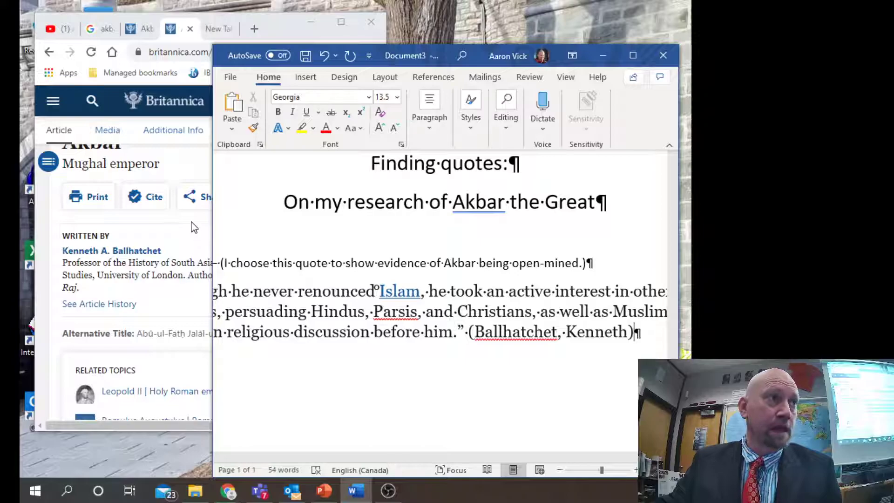
scroll(189, 227, down, 1)
scroll(188, 226, up, 1)
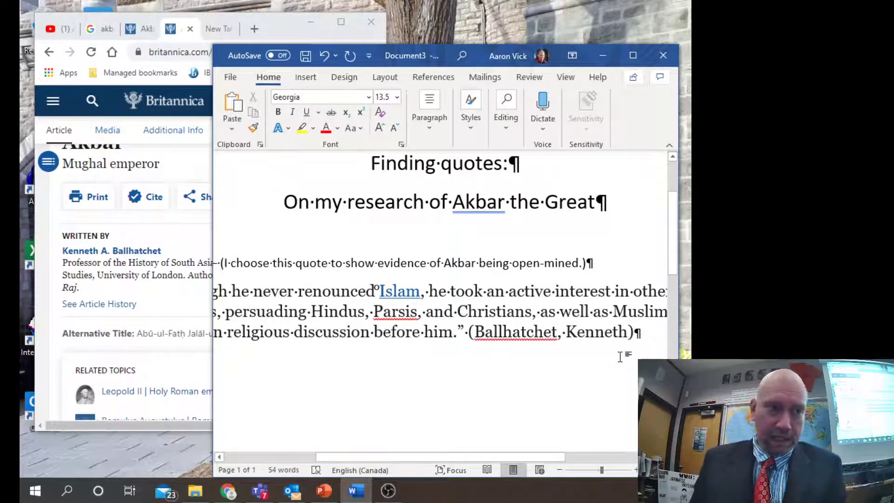
key(Return)
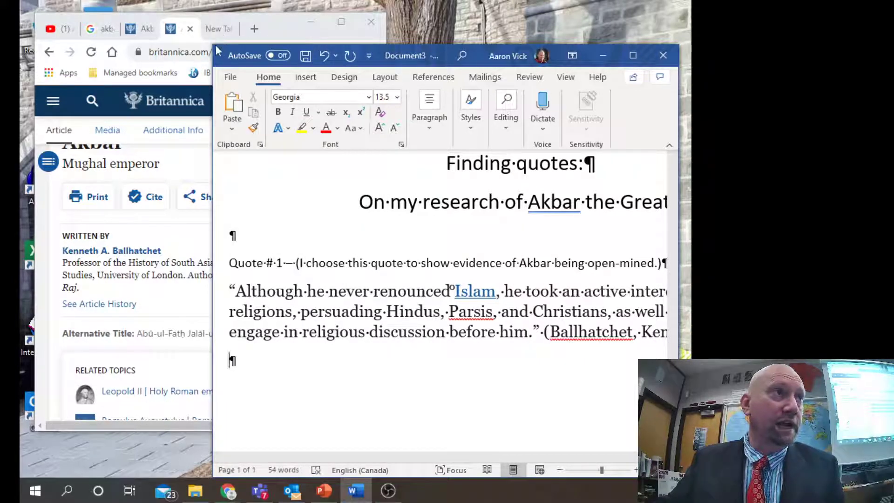
drag(212, 42, 186, 12)
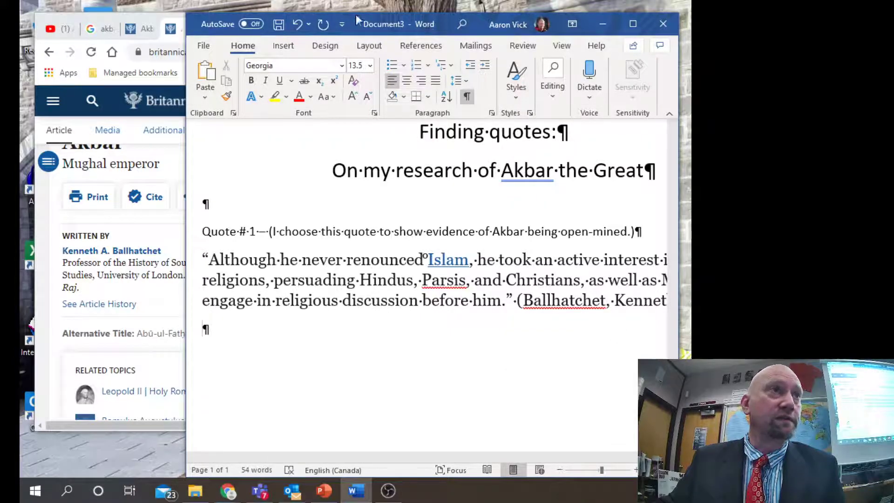
drag(355, 18, 353, 9)
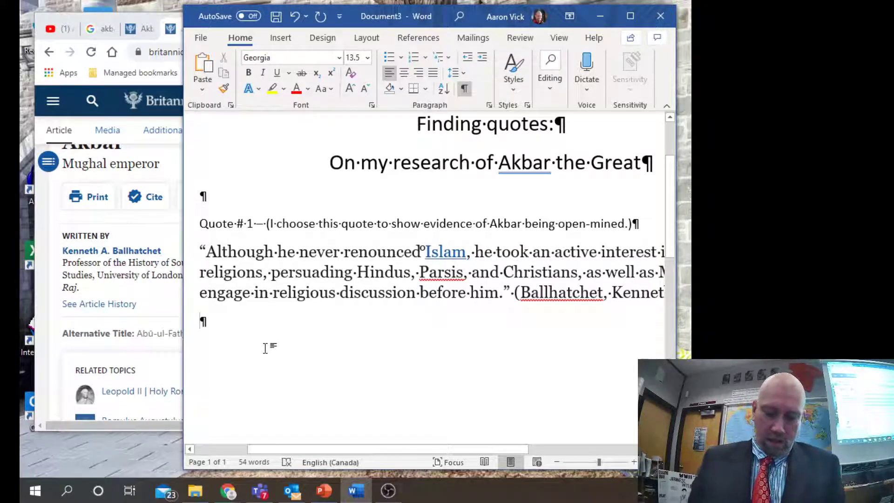
key(Return)
key(Return)
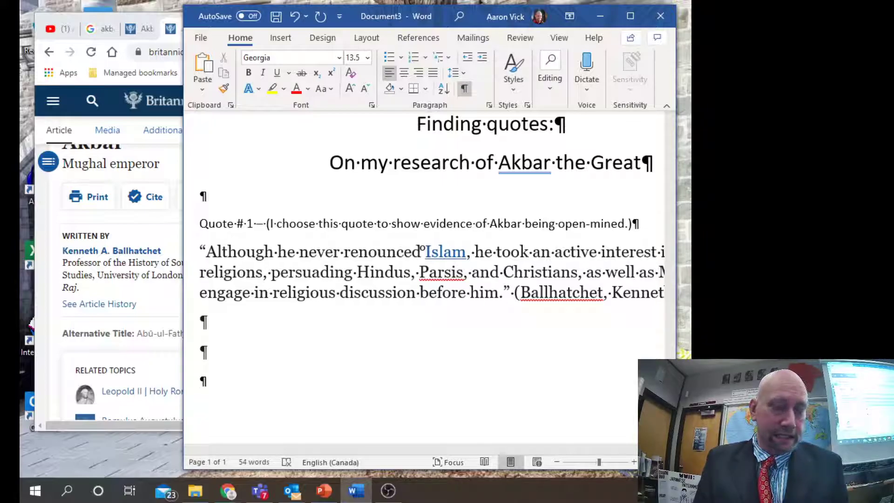
Copy the author's name from the parenthetical citation into the last empty paragraph and add a period after it
drag(523, 293, 663, 294)
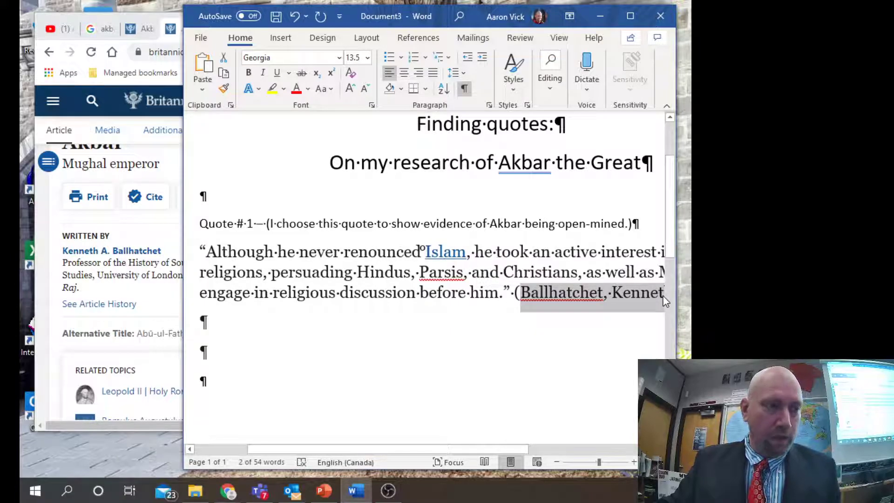
click(229, 386)
text(Ballhatchet, Kenneth)
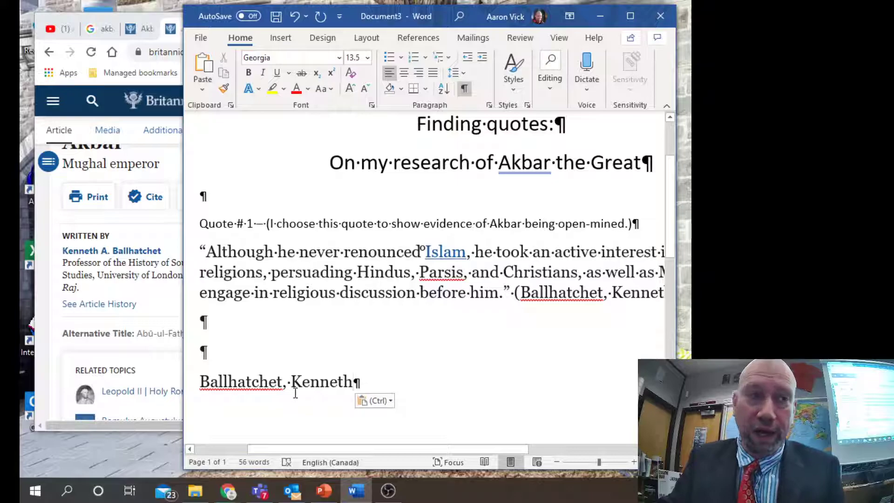
text(.)
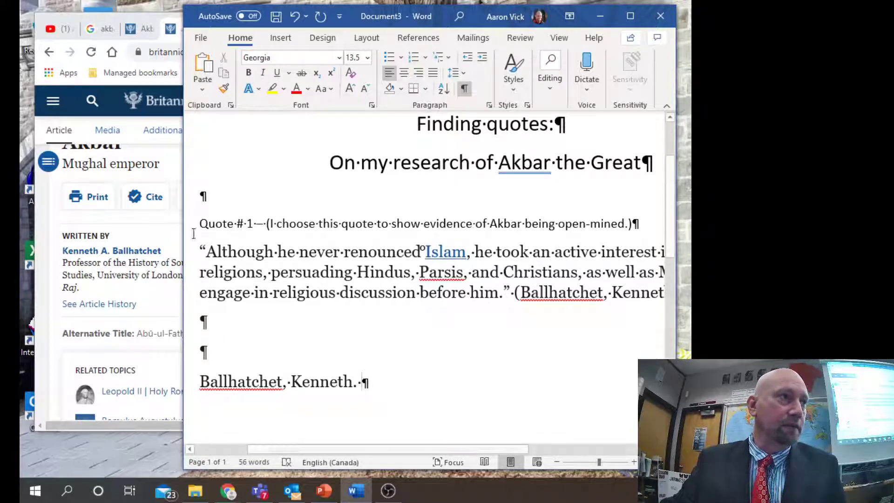
Add the Britannica article's title after the author's name in the source entry as "Akbar: Mugal emperor"
scroll(170, 164, up, 2)
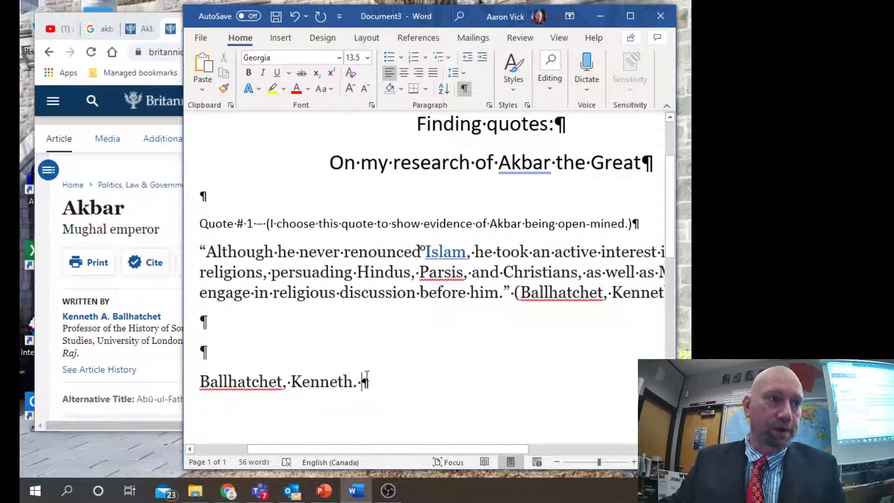
text(Ak)
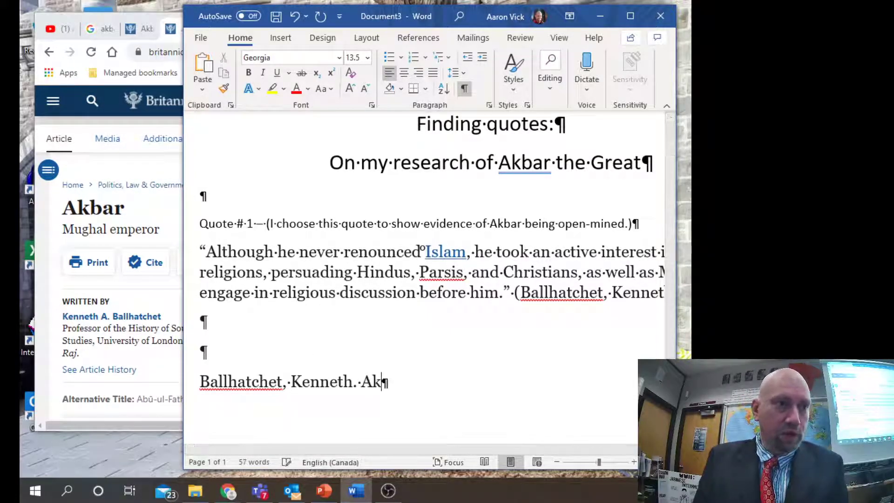
text(bar)
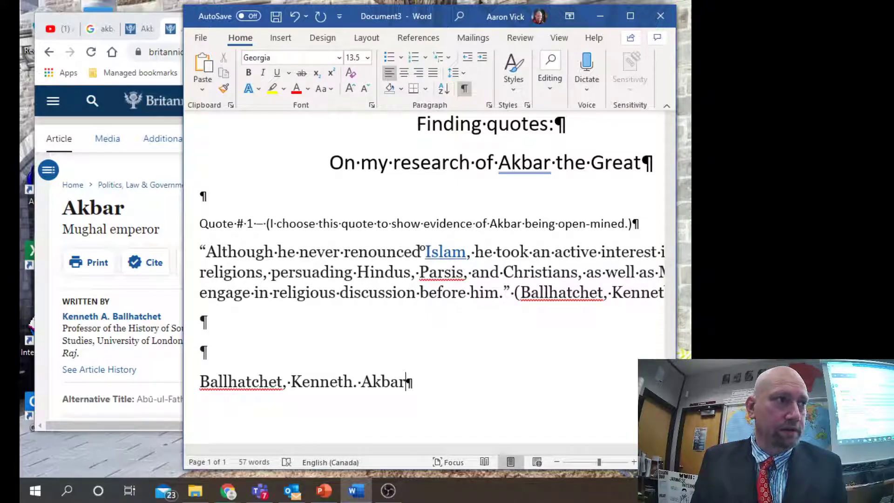
text(:)
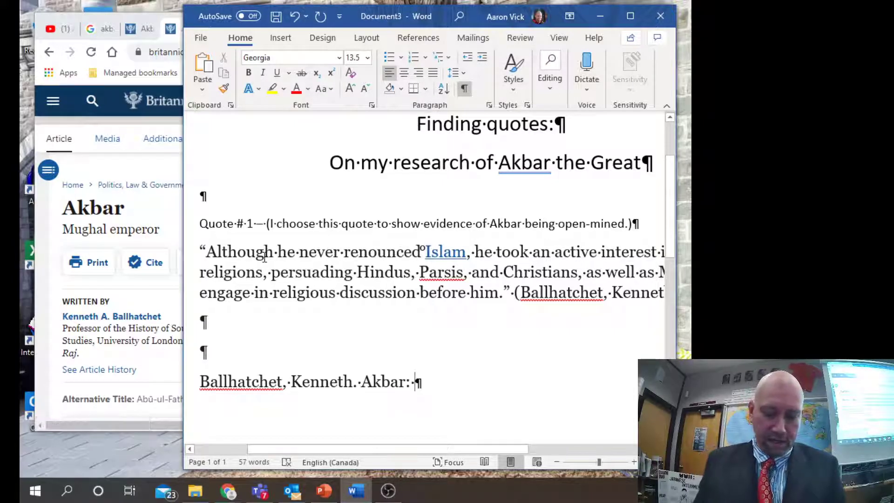
text(M)
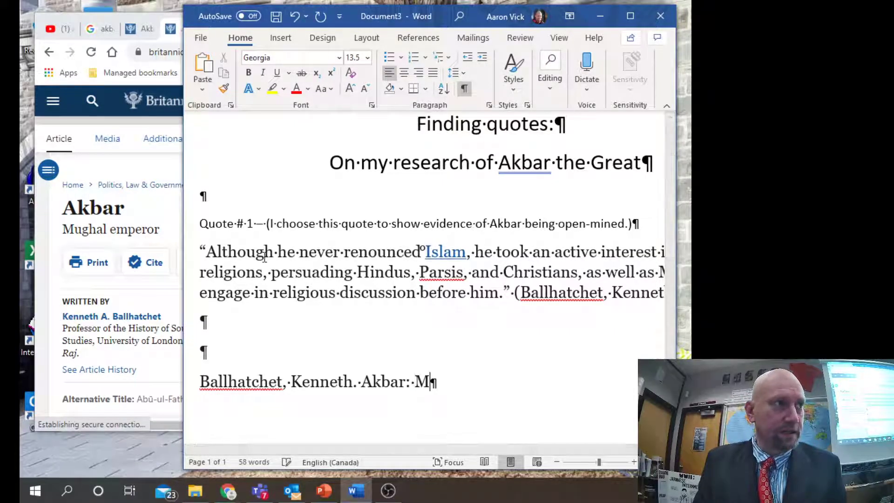
text(ugal )
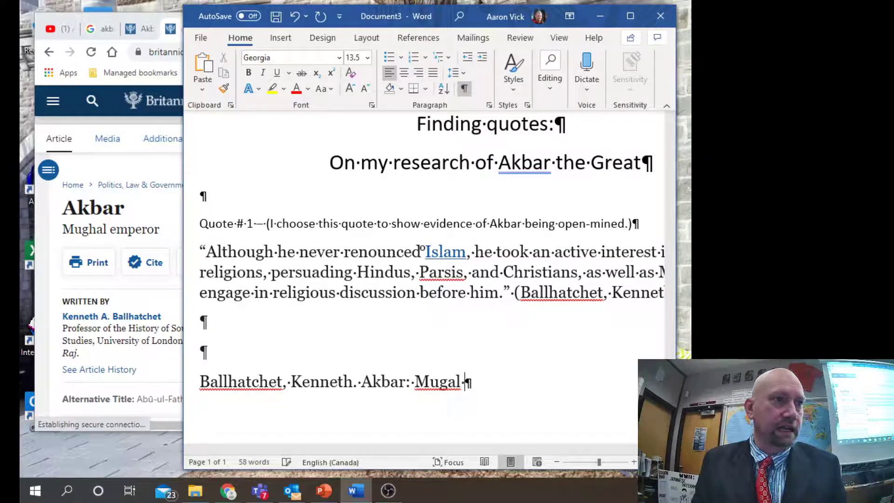
text(emporo)
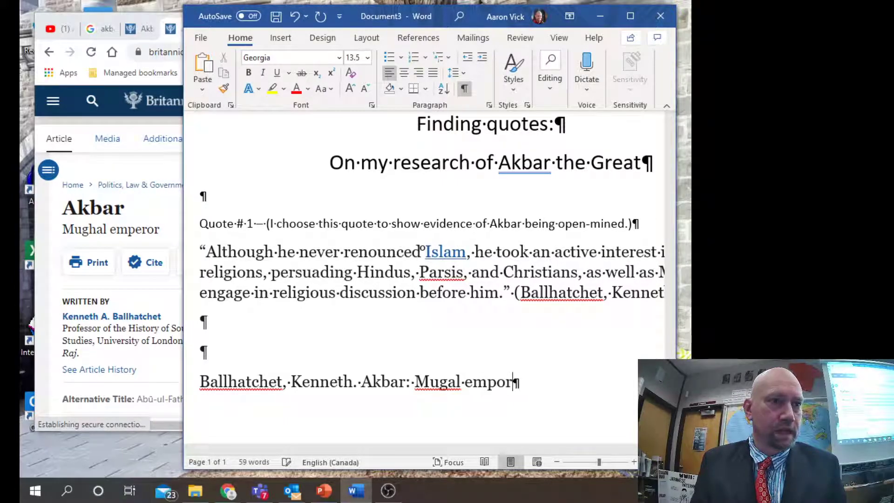
key(BackSpace)
key(BackSpace)
key(BackSpace)
text(eror)
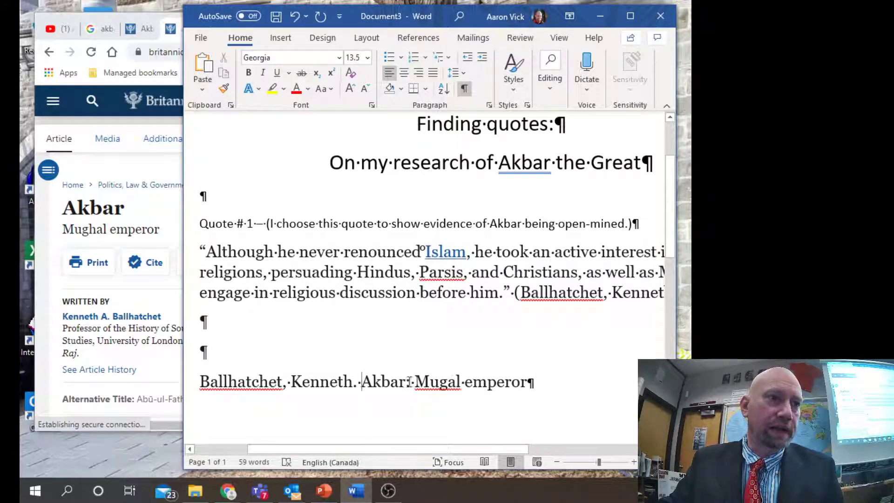
Enclose the title "Akbar: Mugal emperor" in quotation marks and put a period after the closing mark
drag(409, 381, 405, 381)
click(355, 381)
text(.)
key(Right)
text(")
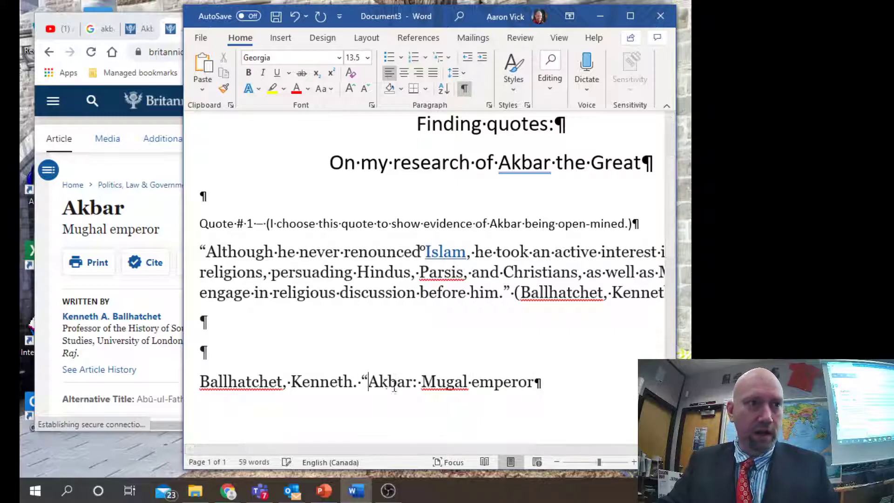
click(537, 382)
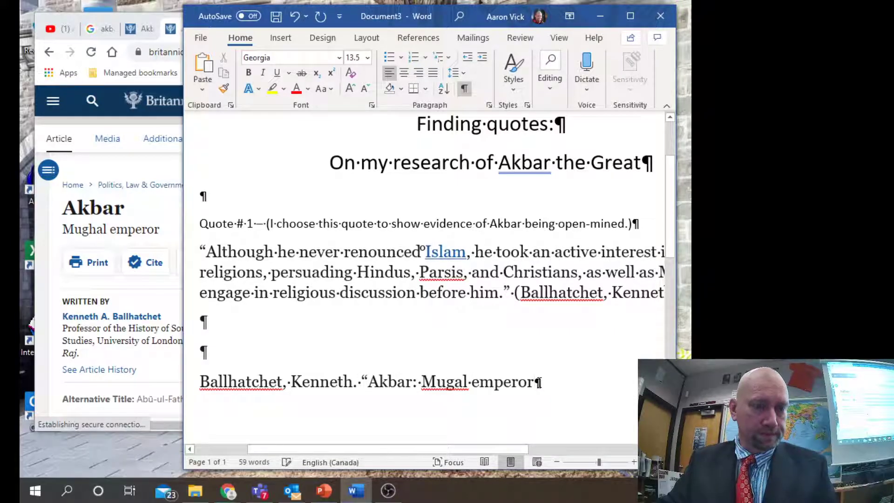
text(")
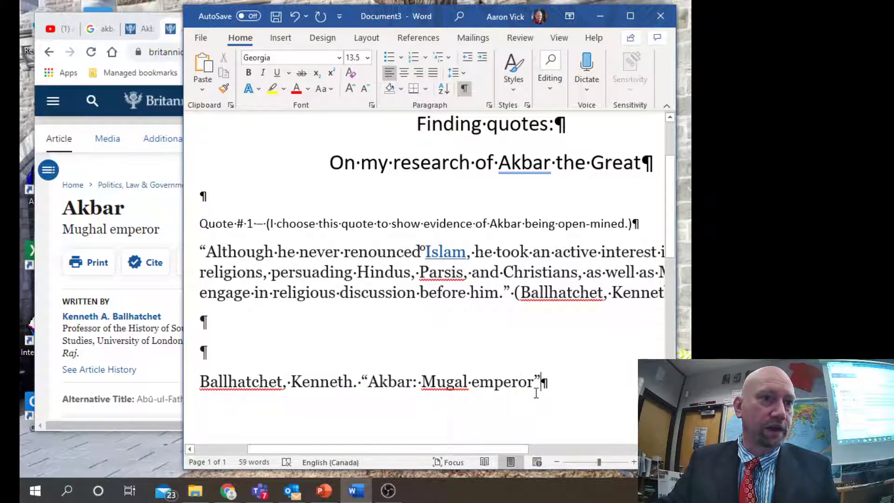
text(.)
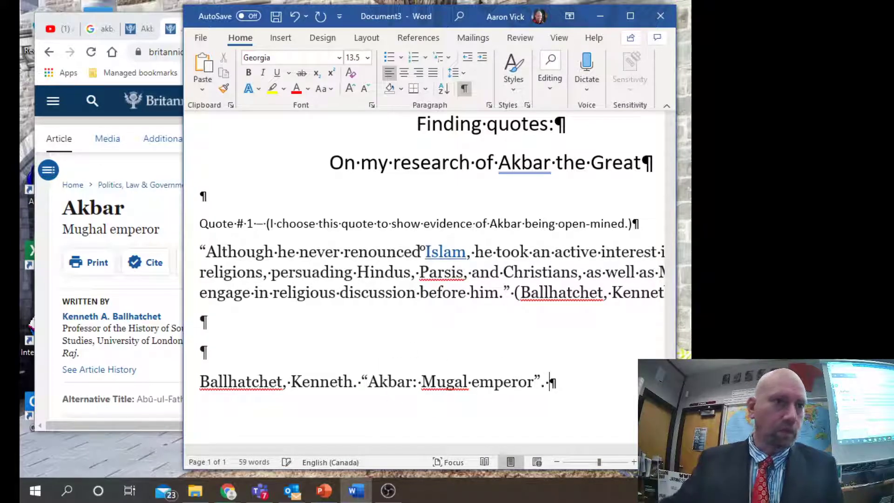
Enlarge the browser window with the Britannica article and add the source name "Britiannica." after the title in the Word entry
click(104, 21)
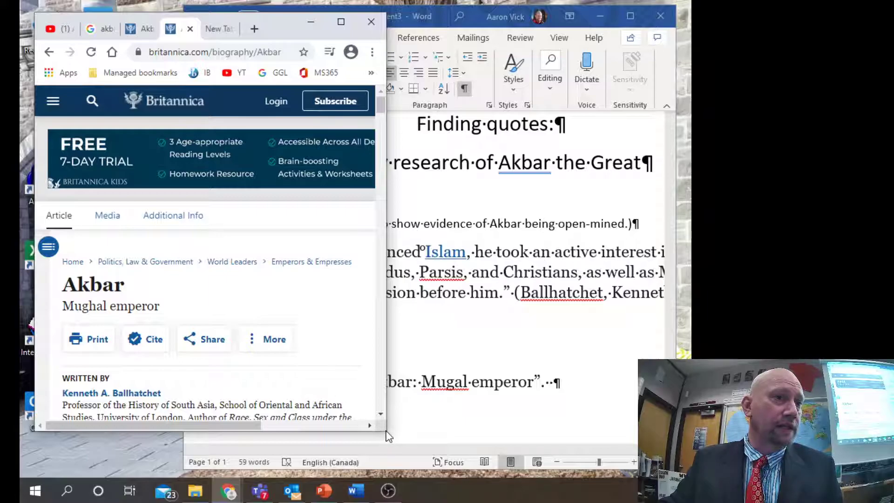
drag(386, 432, 420, 461)
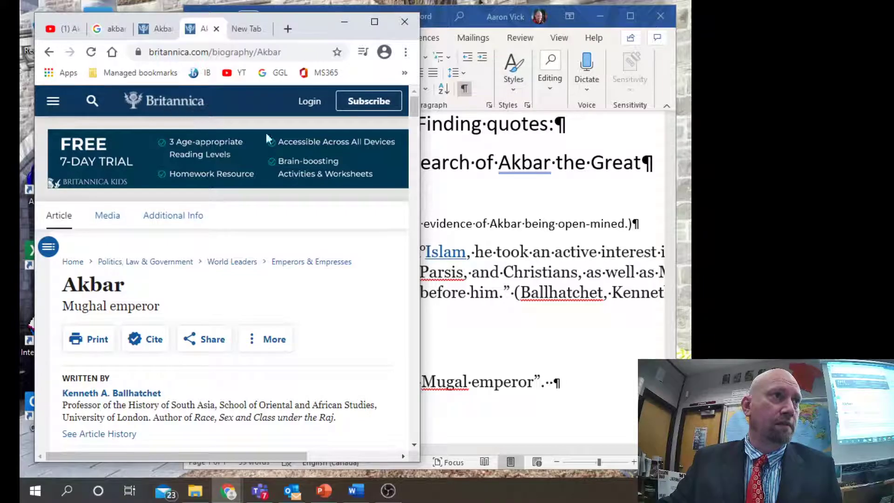
click(565, 389)
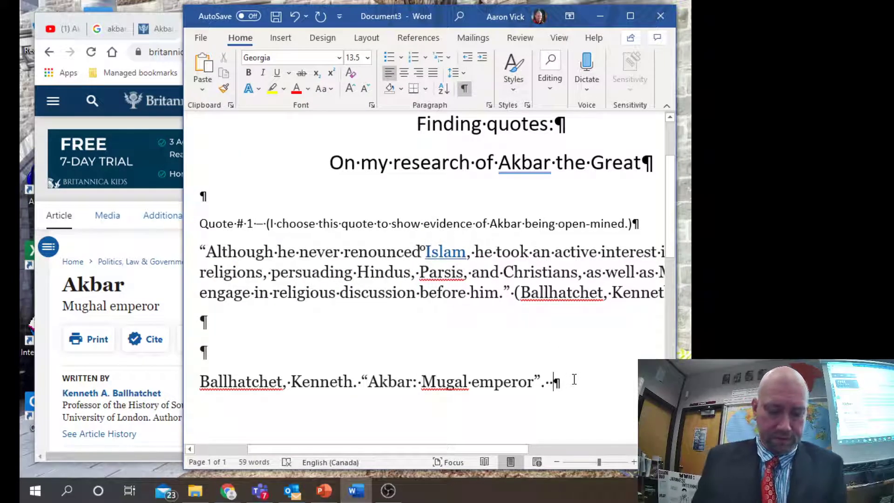
text(Brin)
key(BackSpace)
text(tia)
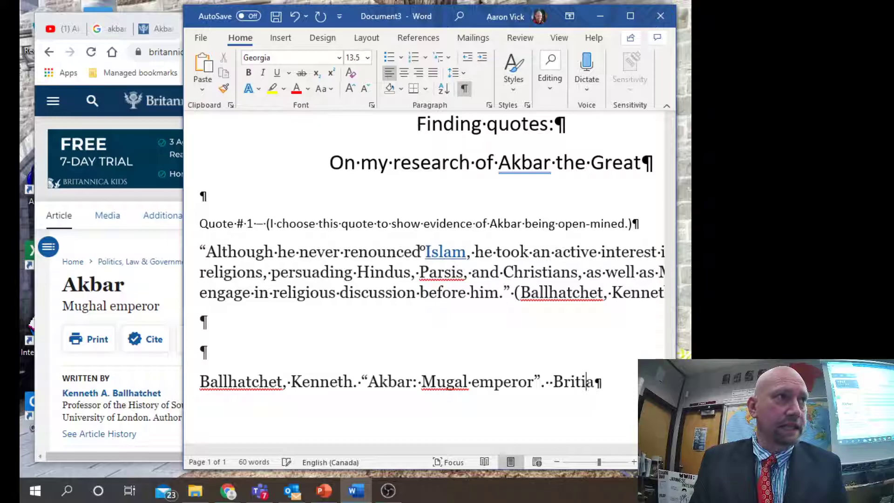
text(nnica.)
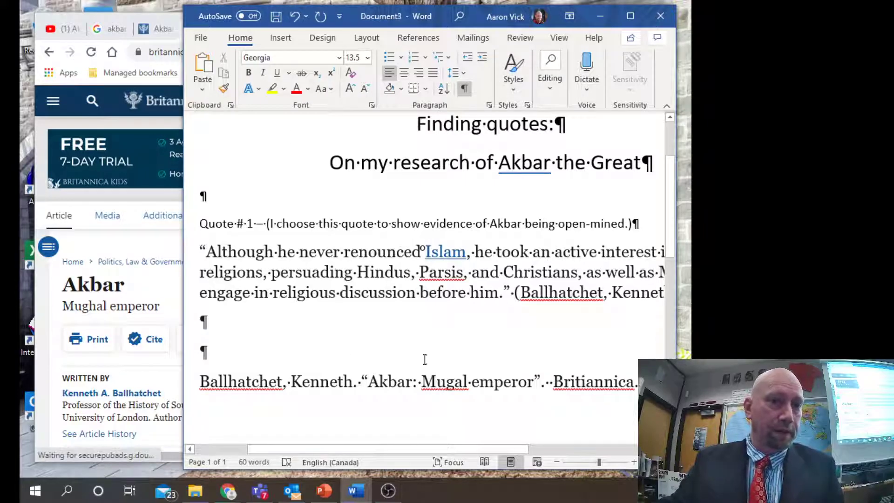
Add the publisher "Encyclopedia Britantanica, Inc." after the source name in the source entry
scroll(235, 376, down, 1)
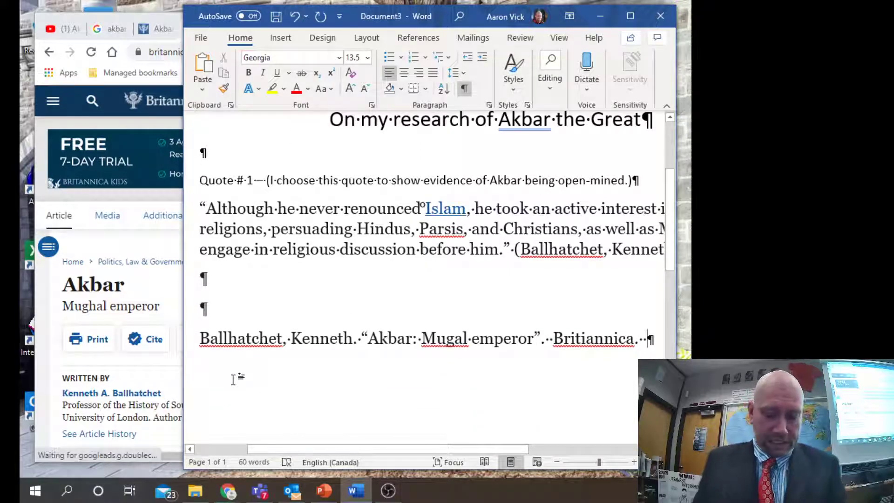
text(Encyclopedi)
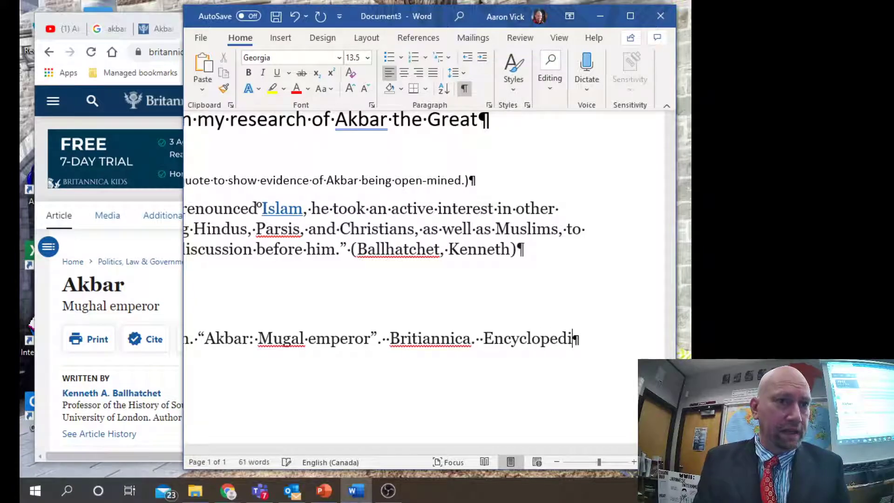
text(a Br)
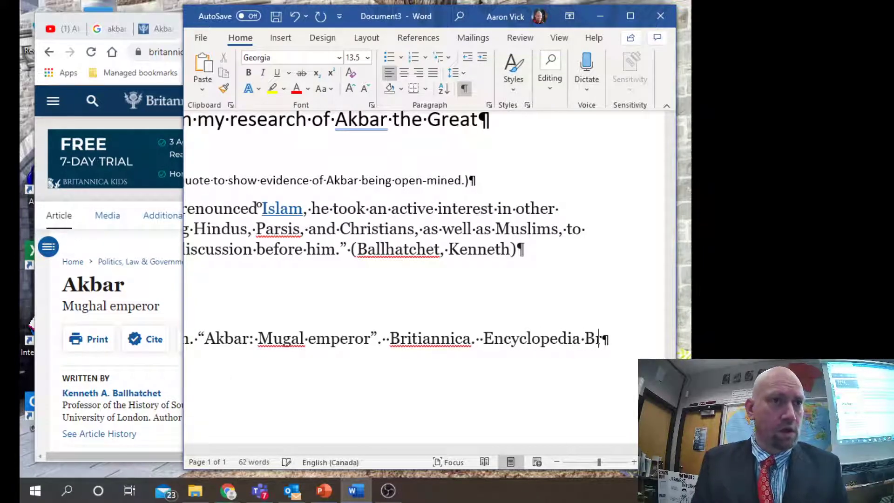
text(itanitc)
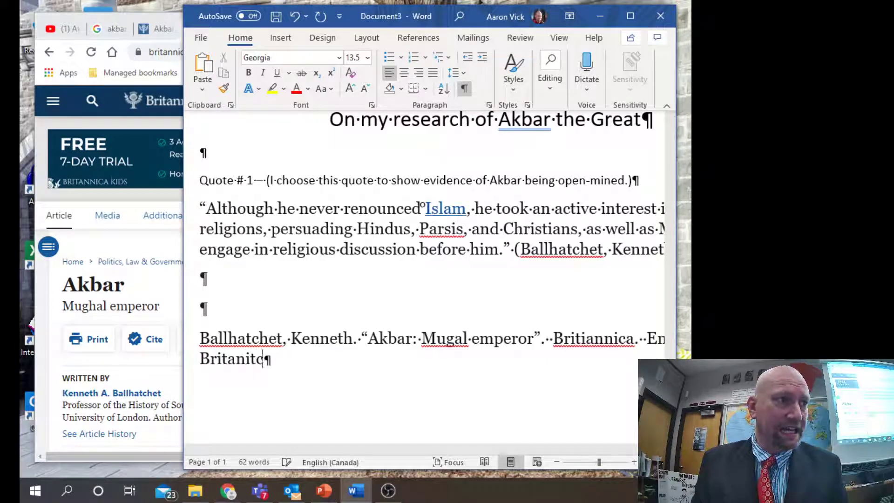
key(BackSpace)
key(BackSpace)
key(BackSpace)
text(tanica, Inc.)
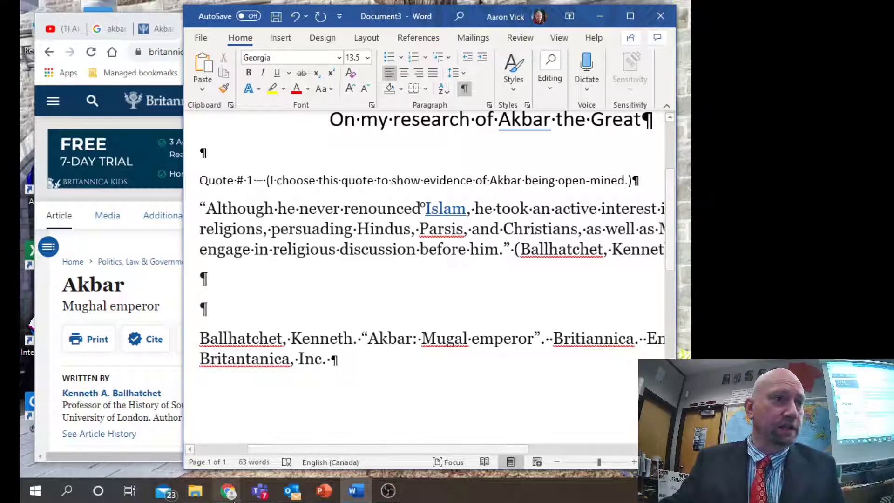
Correct both misspelled forms of the encyclopedia's name in the source entry to "Britannica" with the spelling suggestions
scroll(410, 452, right, 3)
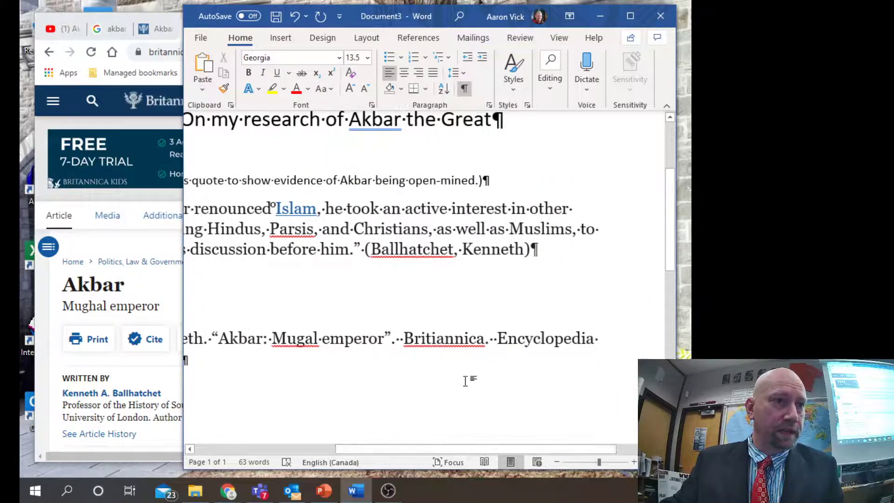
right_click(445, 339)
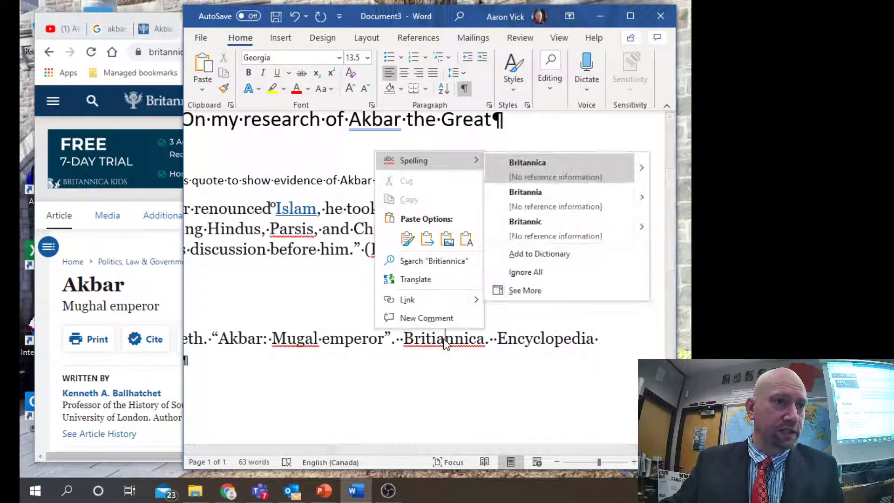
click(555, 173)
scroll(465, 446, left, 3)
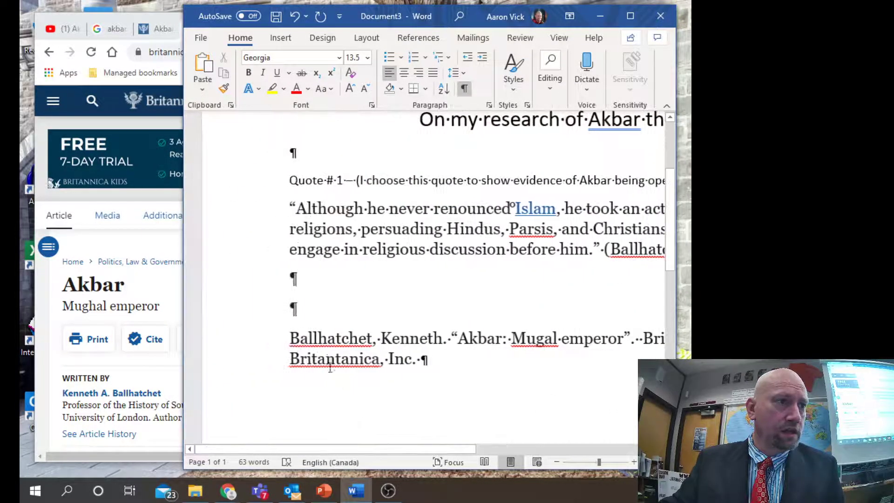
right_click(327, 358)
click(436, 188)
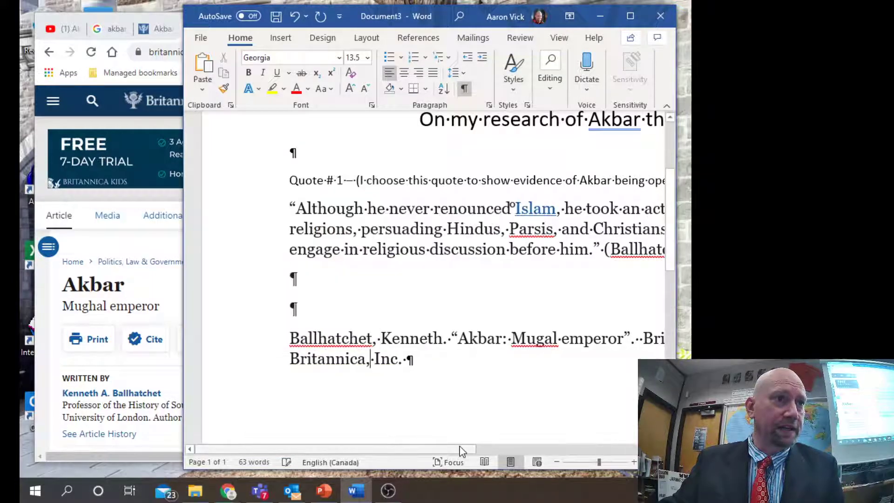
Correct the word "Mugal" in the article title of the source entry to "Mughal"
drag(419, 449, 511, 447)
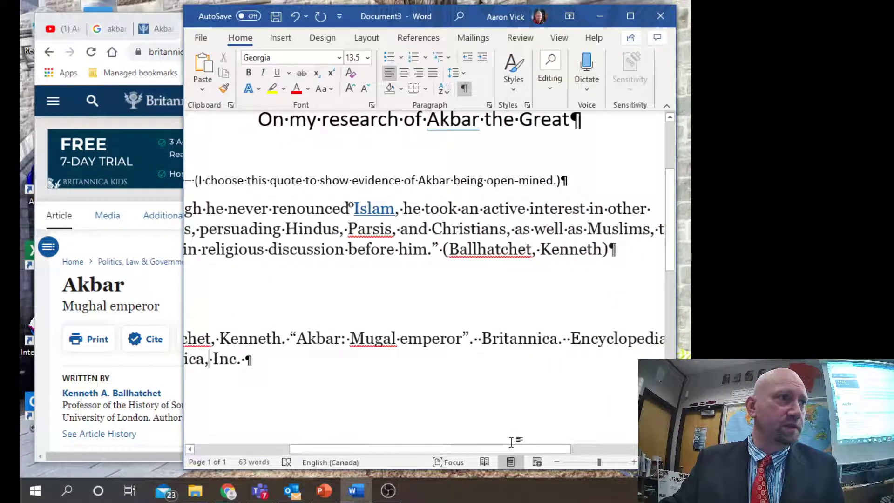
click(383, 337)
text(h)
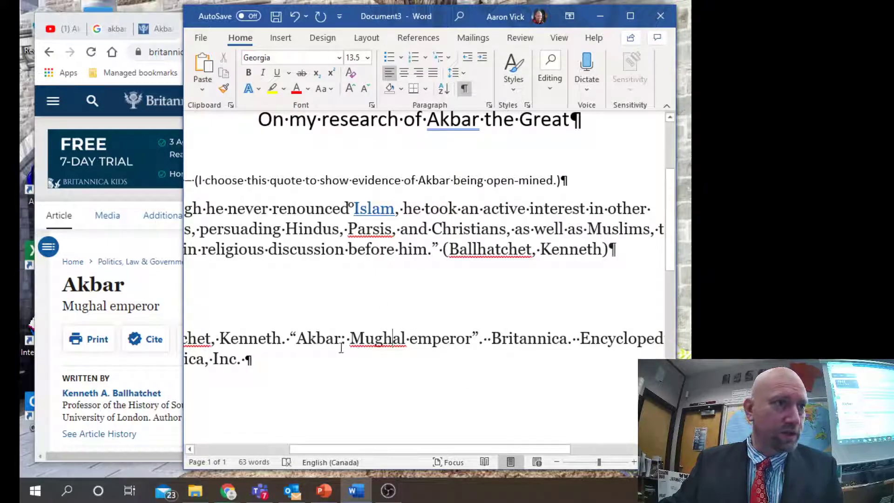
drag(412, 449, 349, 441)
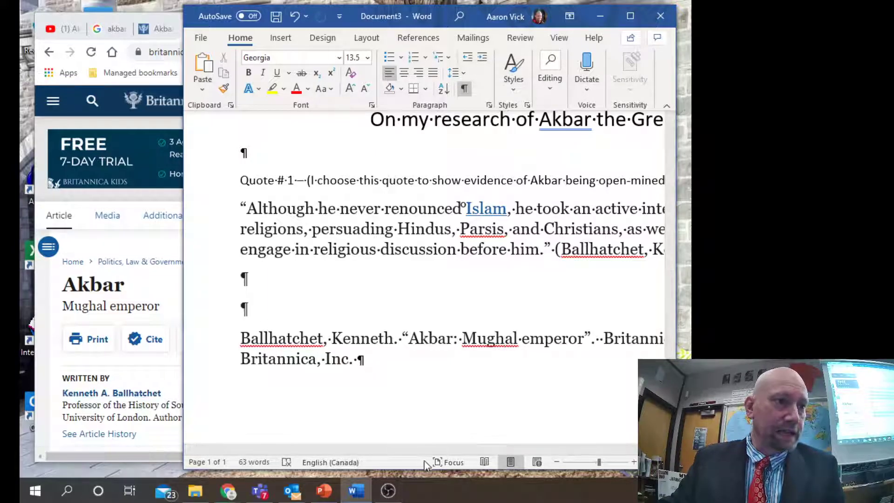
Italicize the source name "Britannica" that follows the article title in the source entry
drag(429, 450, 562, 422)
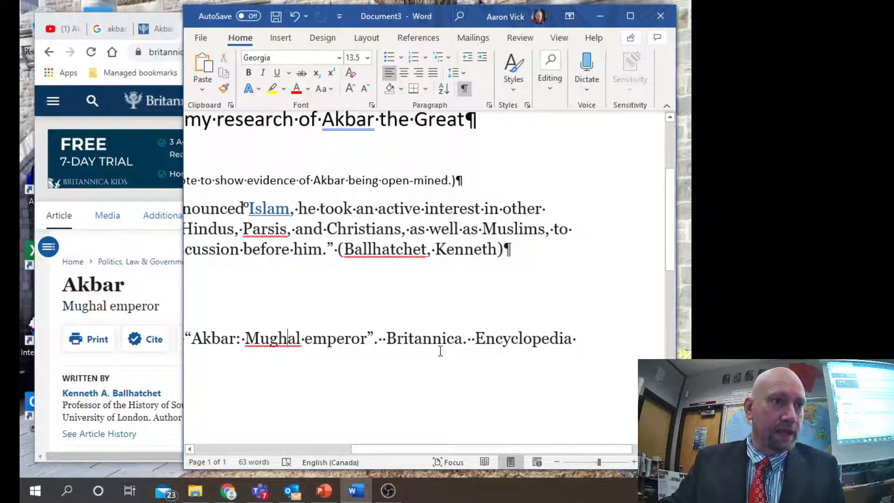
drag(464, 338, 386, 339)
click(263, 73)
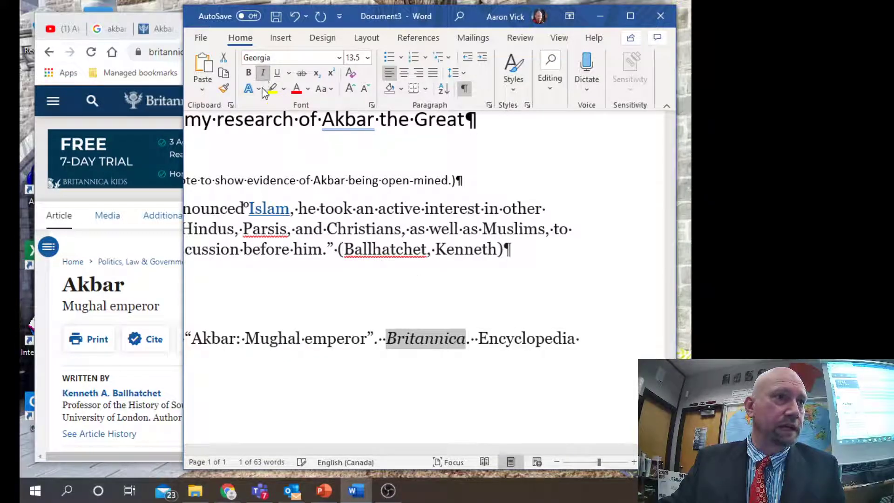
drag(524, 454, 406, 454)
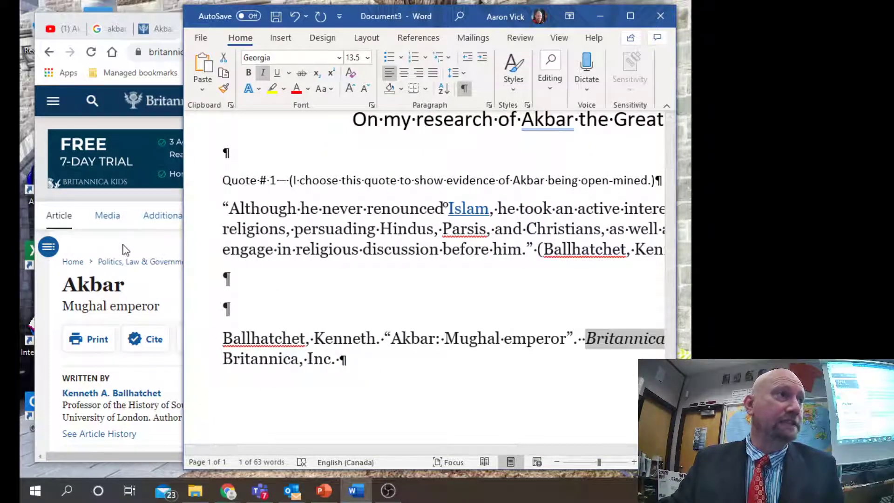
Switch to the browser, widen its window and look through the Britannica article for a publication date
click(103, 17)
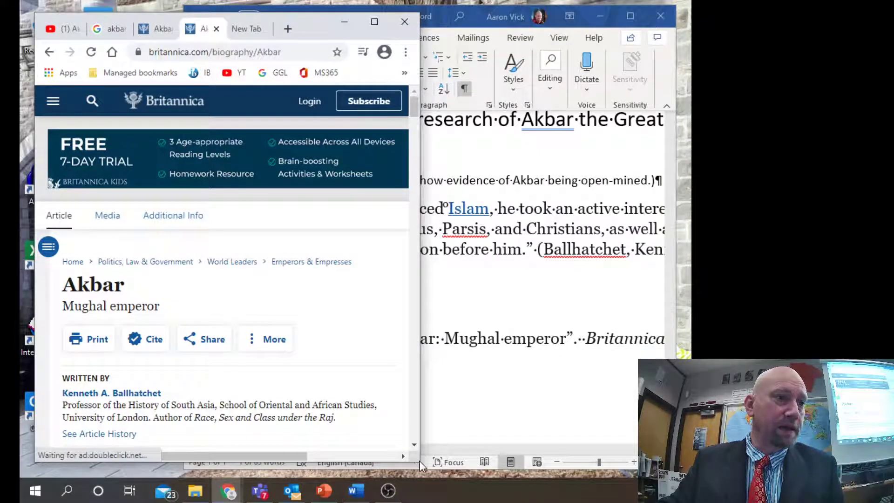
drag(419, 463, 611, 479)
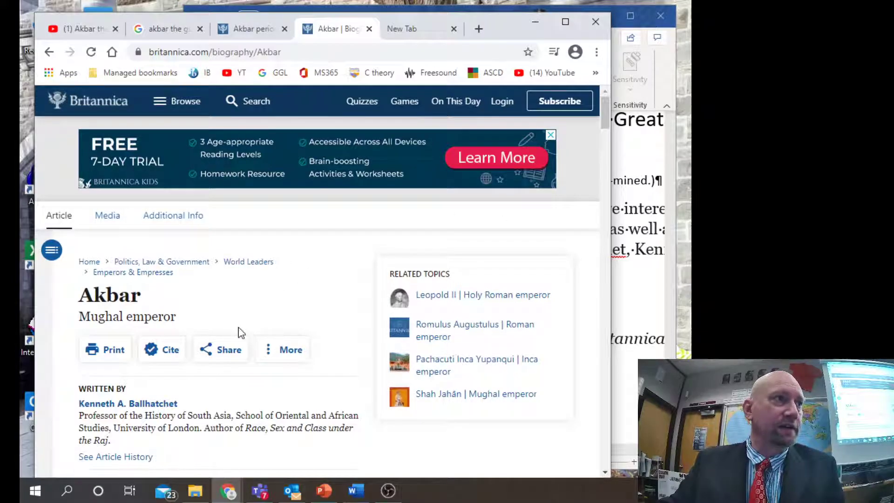
scroll(240, 332, down, 1)
scroll(241, 332, down, 1)
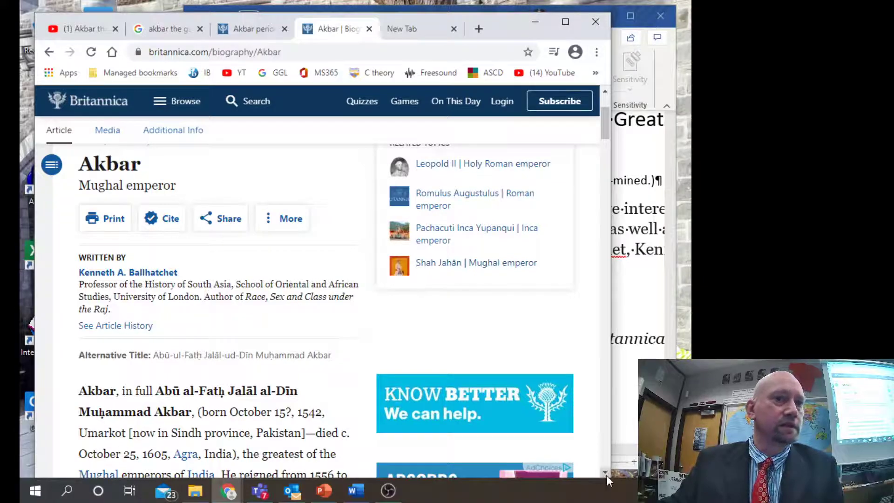
drag(608, 477, 666, 478)
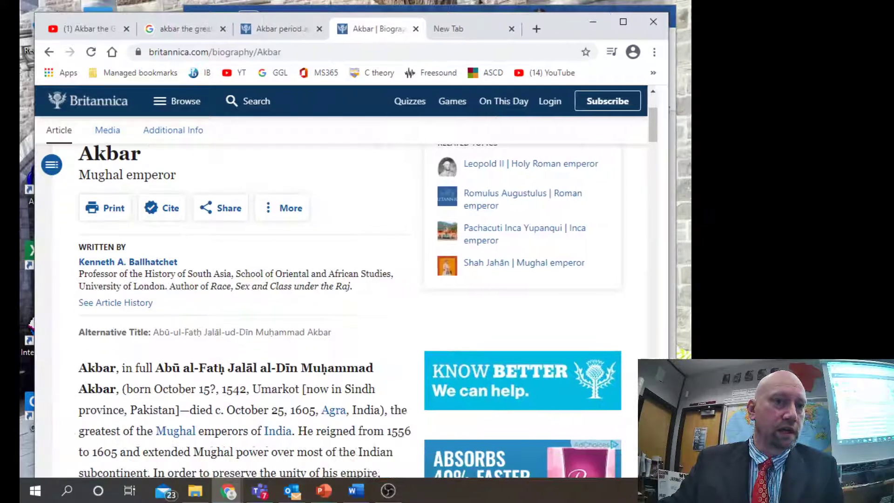
scroll(264, 328, down, 5)
scroll(264, 330, up, 8)
scroll(263, 331, up, 2)
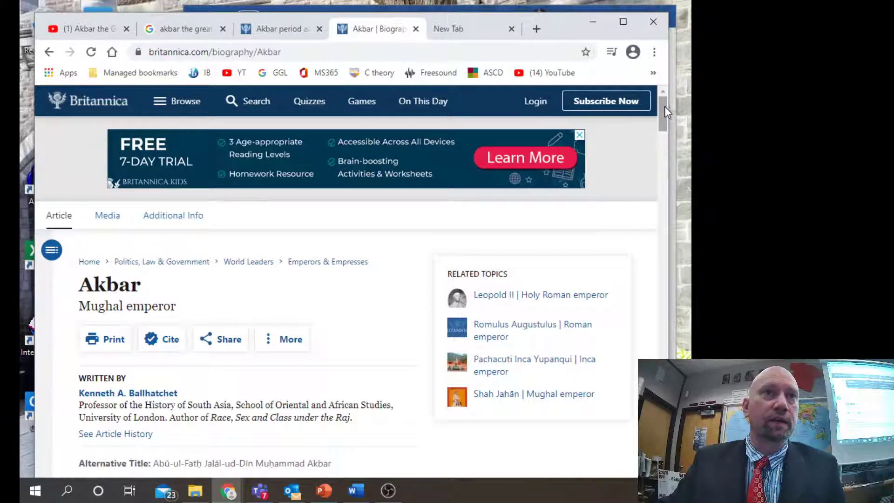
drag(664, 109, 663, 466)
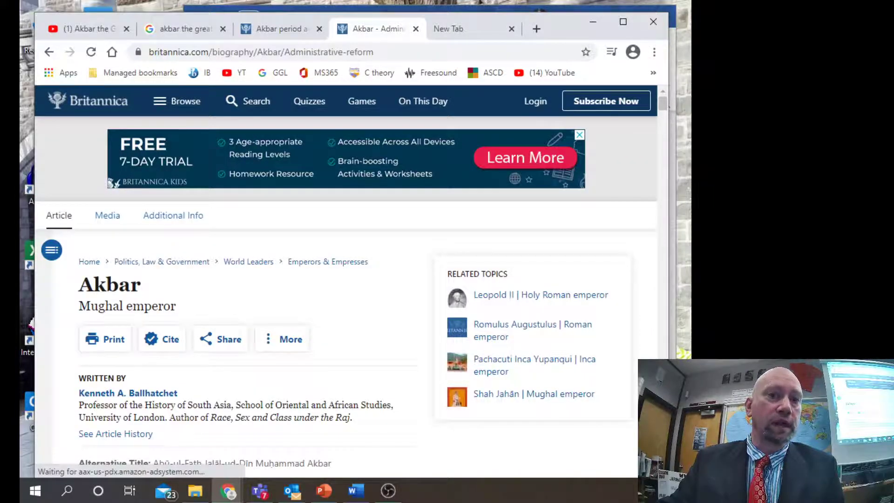
Narrow the browser window, return to the Word document and add the year "2021." at the end of the source entry
drag(669, 389, 320, 383)
click(422, 382)
click(371, 365)
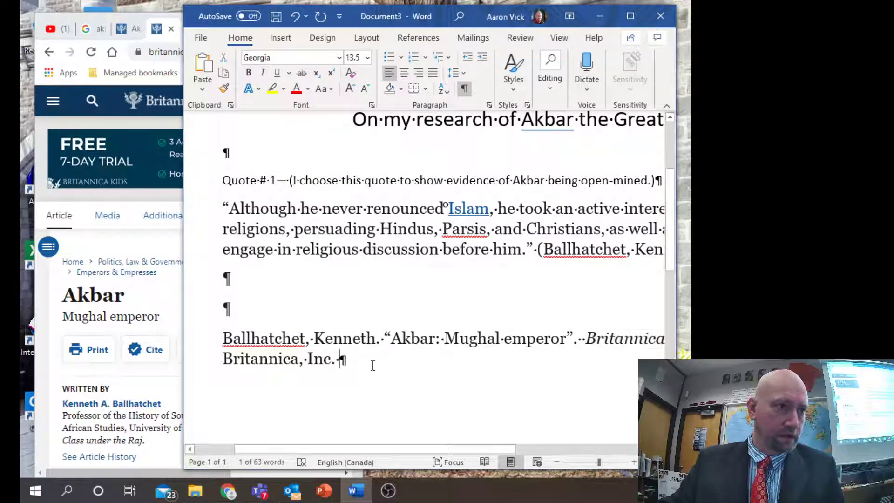
text(2021.)
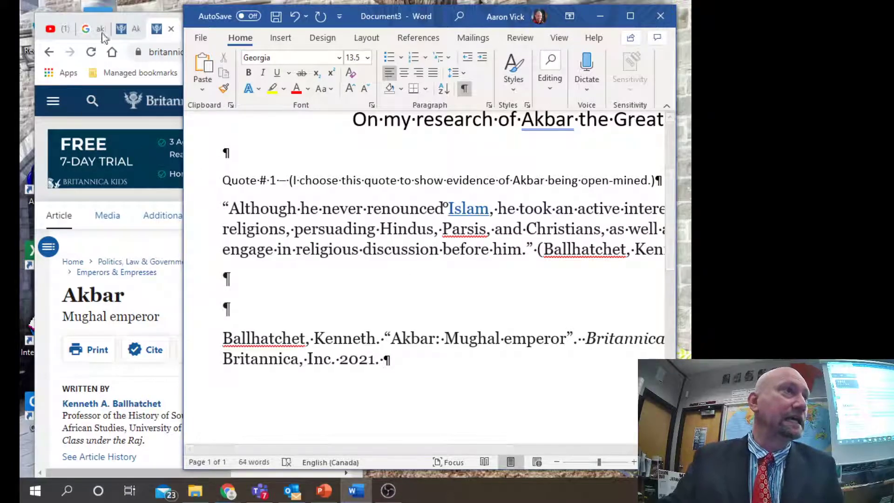
Go back to Britannica's main Akbar page in the browser and copy its web address to the end of the Word source entry
click(92, 21)
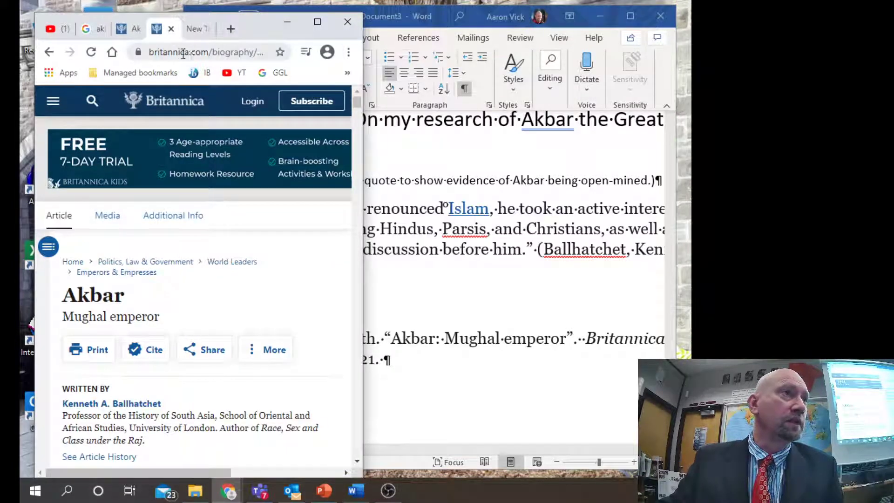
drag(364, 159, 506, 159)
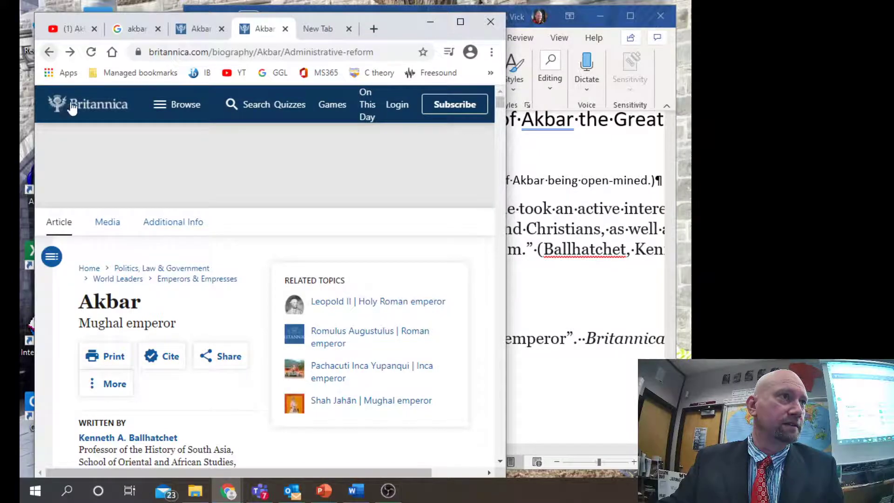
click(49, 52)
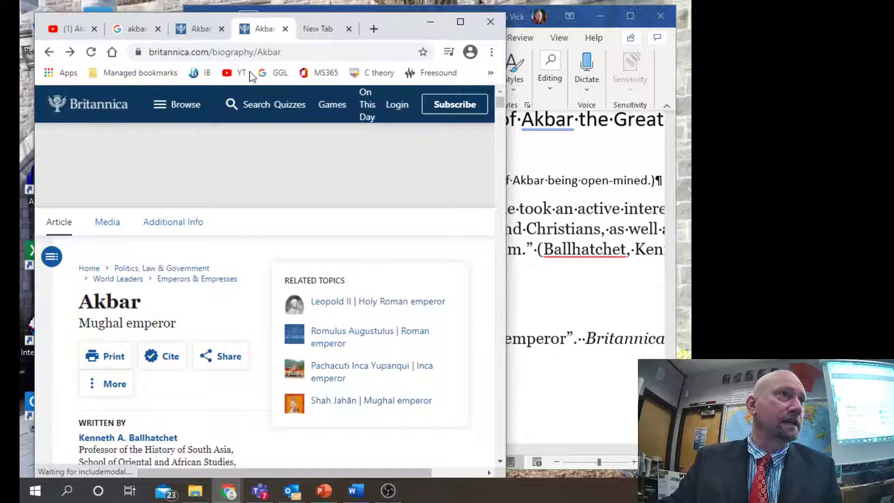
click(284, 57)
key(ctrl+c)
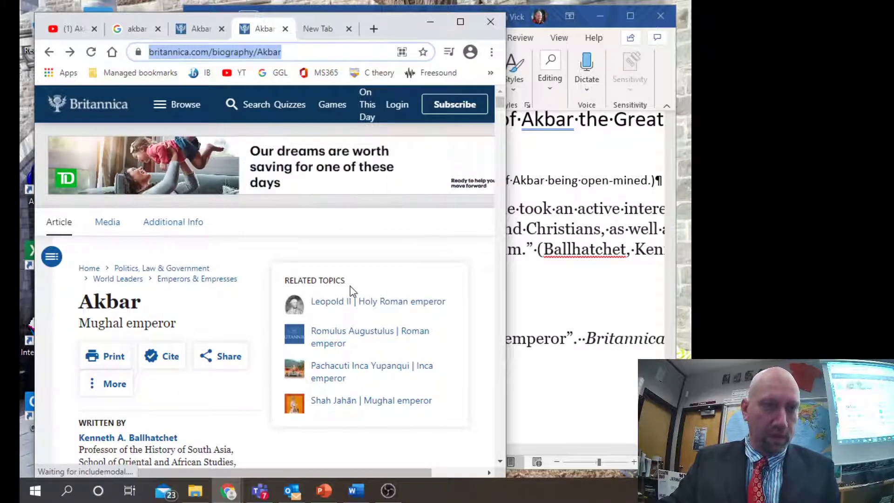
click(528, 379)
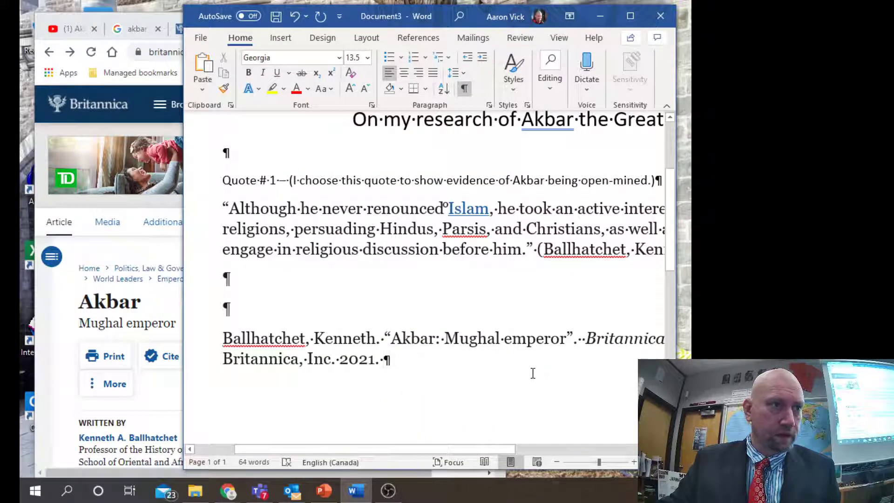
key(ctrl+v)
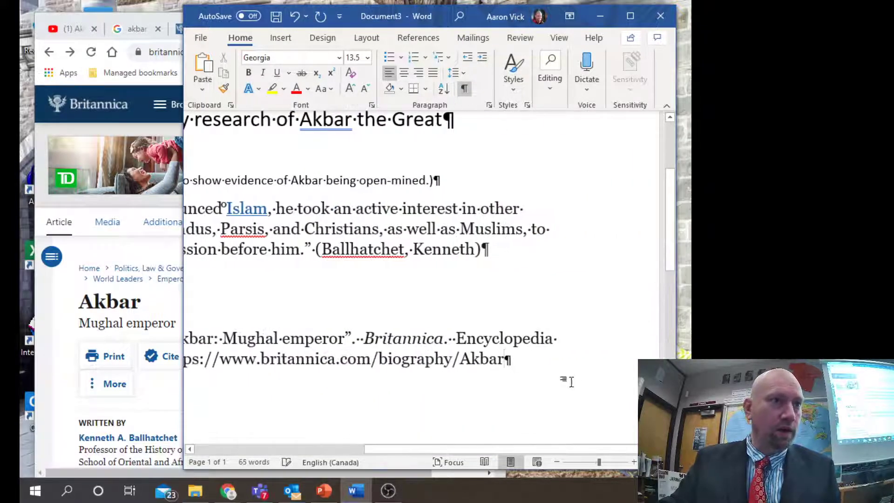
Set the font size of the whole source entry to 12
drag(550, 451, 412, 457)
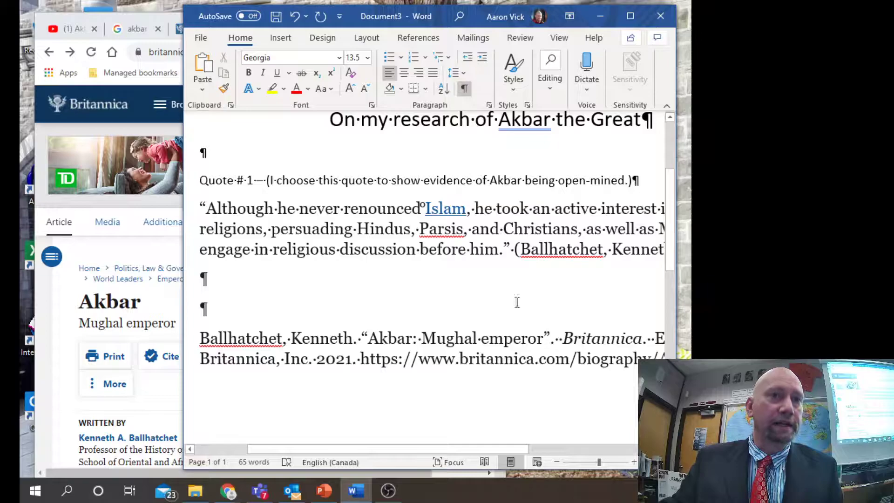
drag(196, 331, 591, 369)
drag(519, 450, 435, 451)
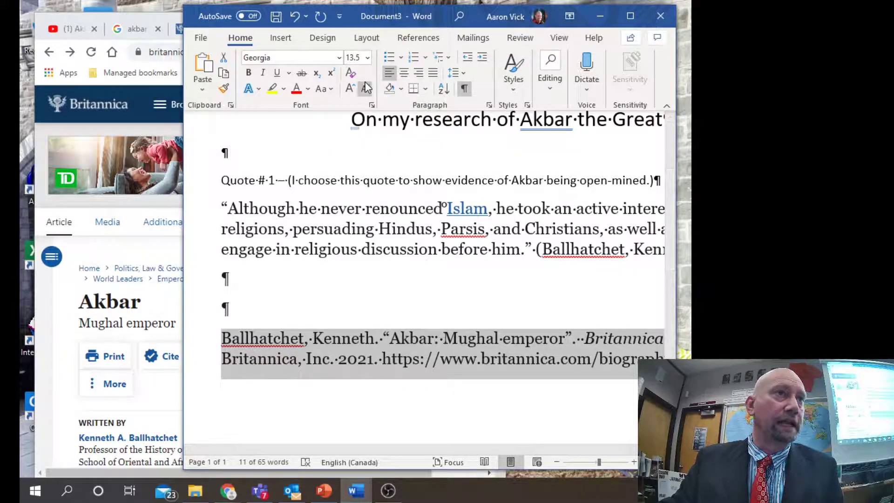
click(367, 58)
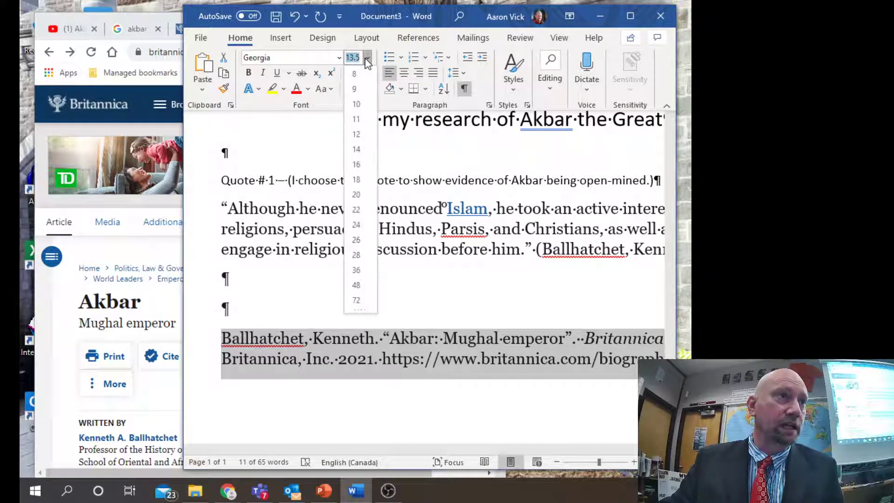
click(356, 135)
Set all text from the "Quote # 1" line through the end of the source entry to font size 12
click(522, 335)
drag(609, 358, 215, 179)
click(367, 57)
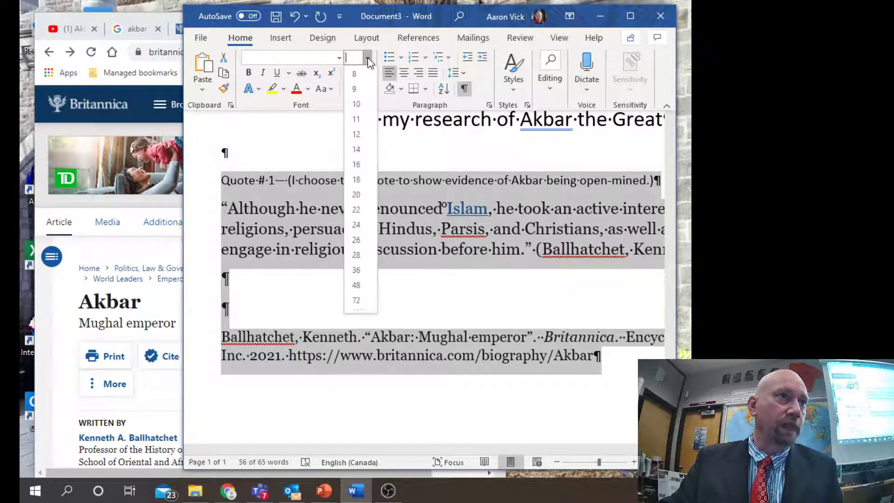
click(356, 134)
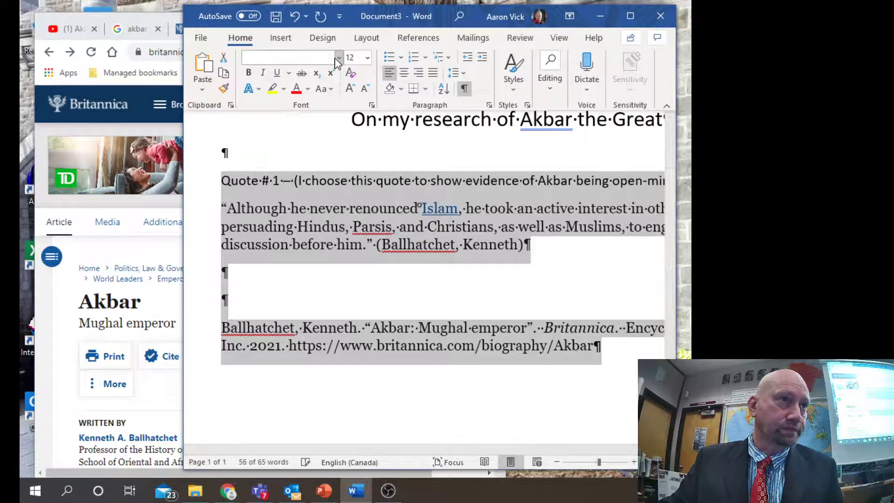
Set the font of the selected text, from the "Quote # 1" line through the source entry, to Times New Roman
click(338, 57)
drag(432, 87, 433, 371)
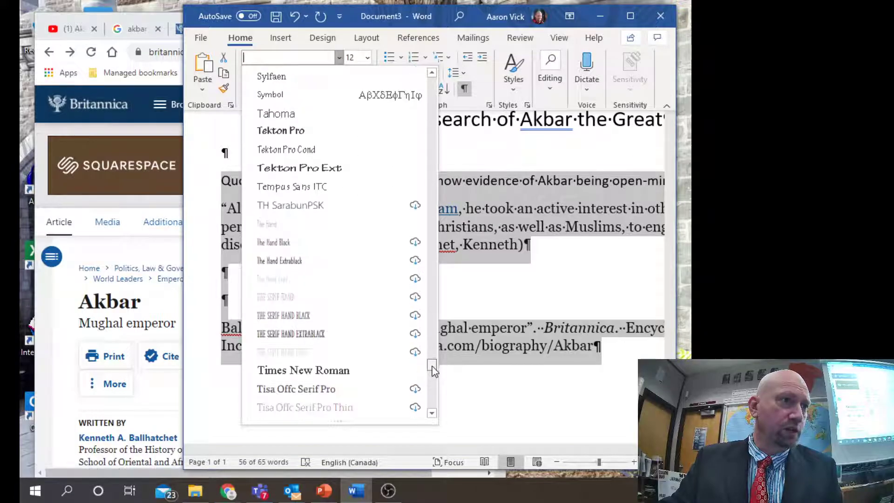
click(361, 377)
click(371, 305)
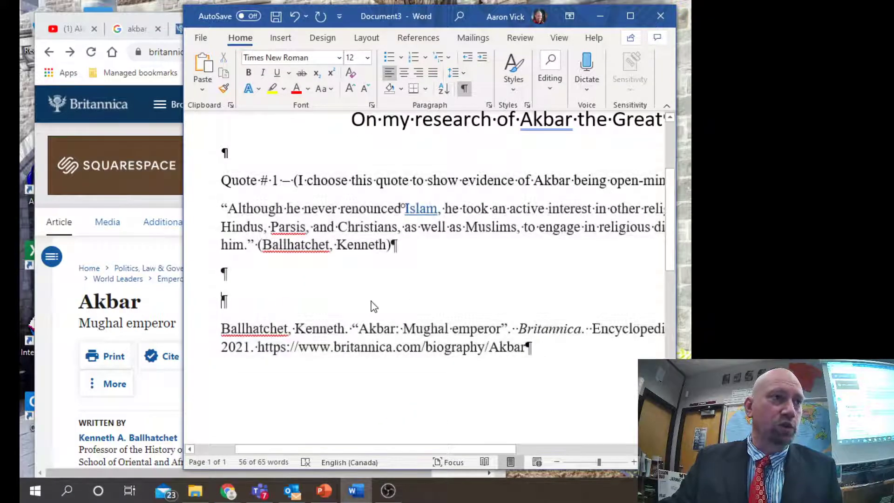
Set the text from the "Quote # 1" line through the source entry to double line spacing with 0 pt after paragraphs
drag(551, 354, 208, 183)
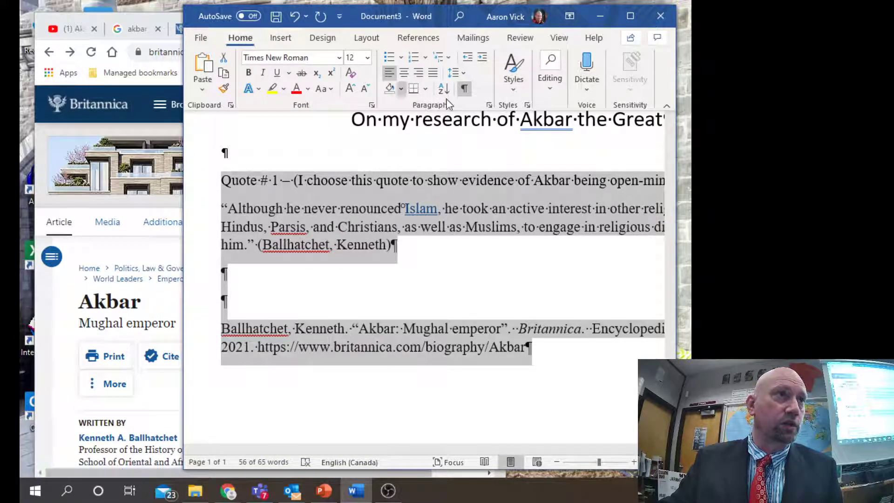
click(489, 105)
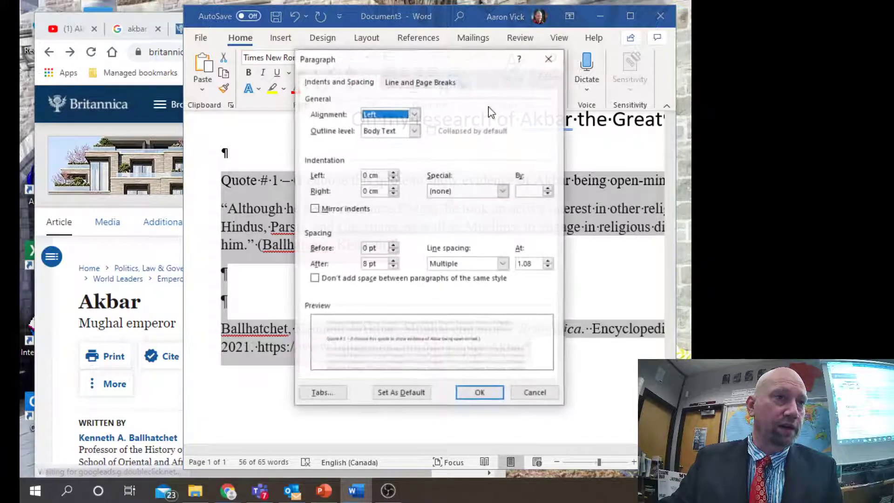
click(502, 264)
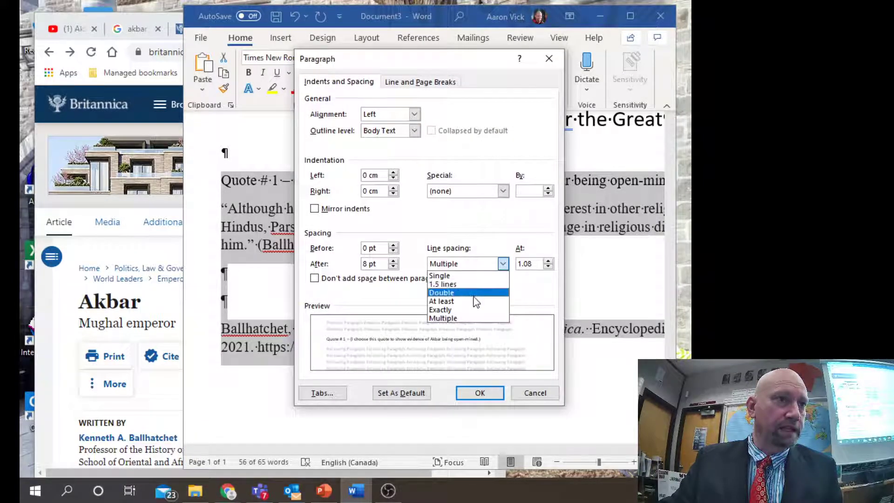
click(470, 293)
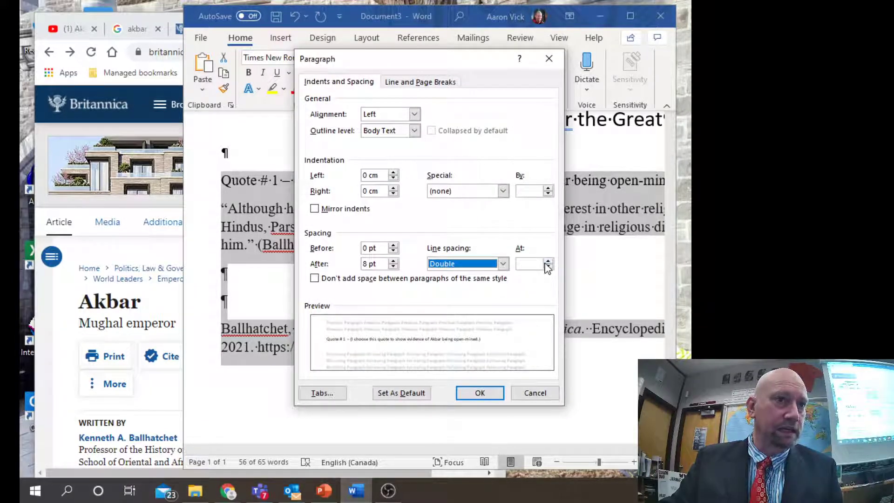
click(393, 267)
click(393, 266)
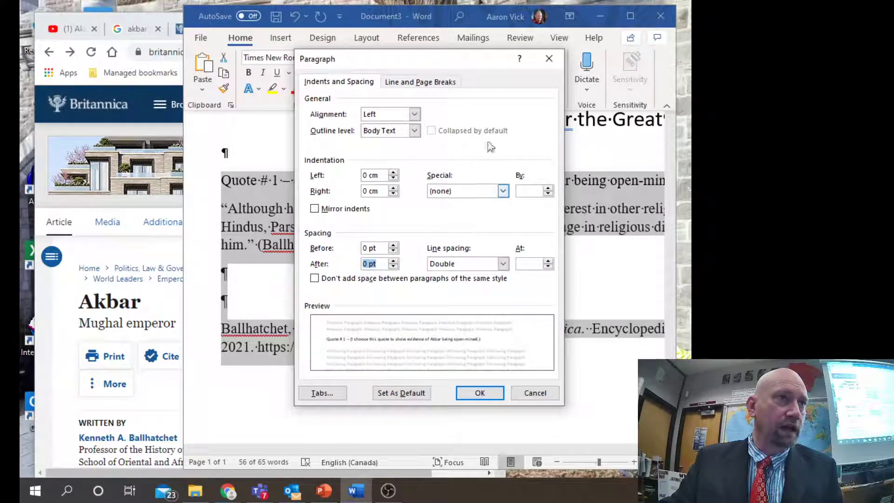
click(478, 395)
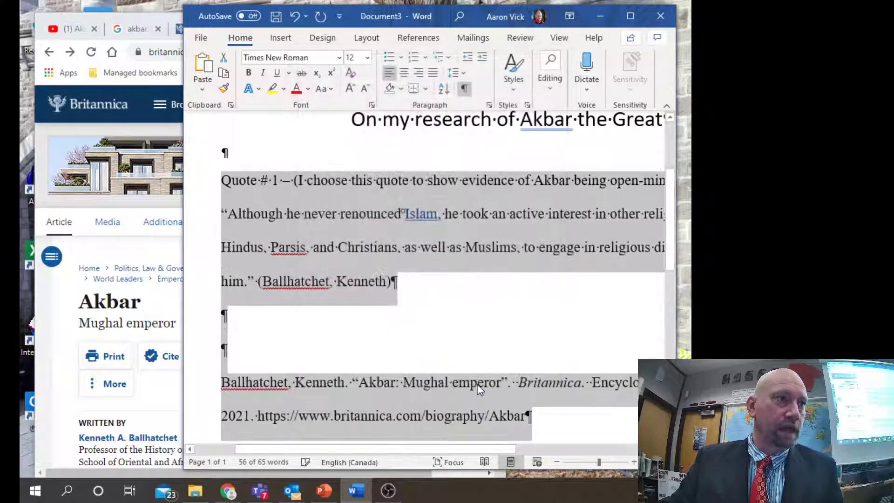
click(477, 379)
Give the source entry below the quote a hanging indent of 1.5 cm
scroll(477, 381, down, 3)
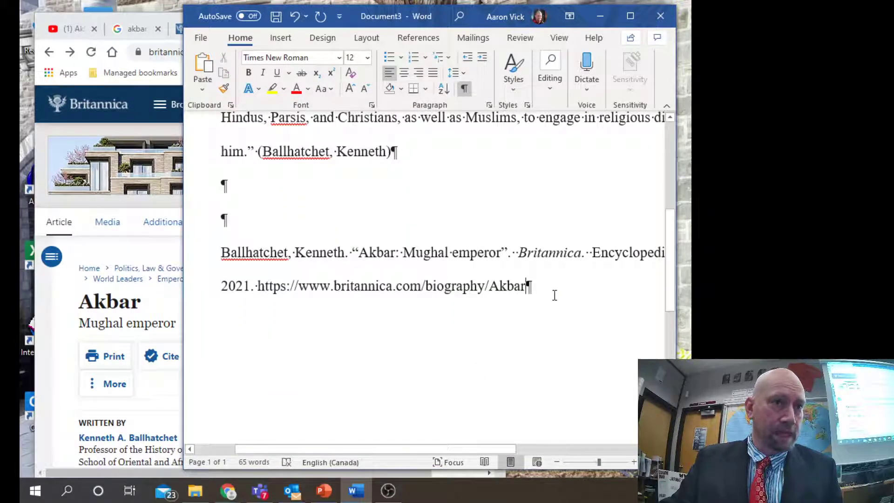
drag(571, 293, 222, 253)
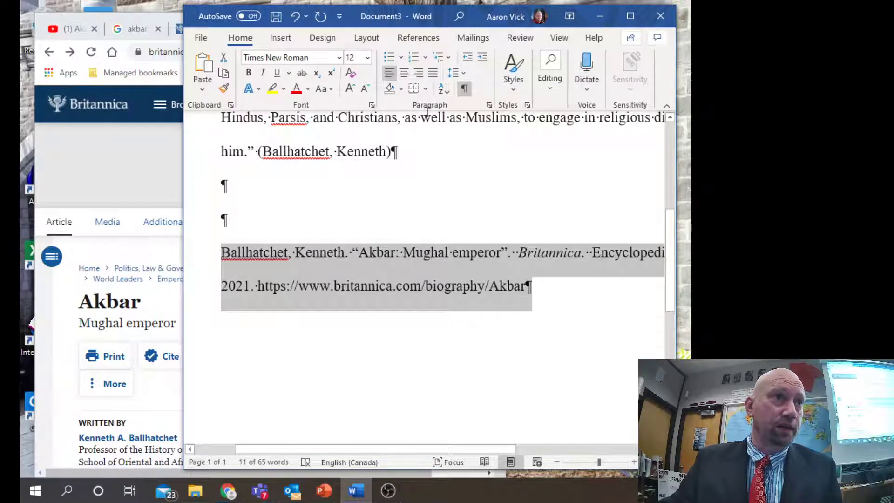
click(489, 105)
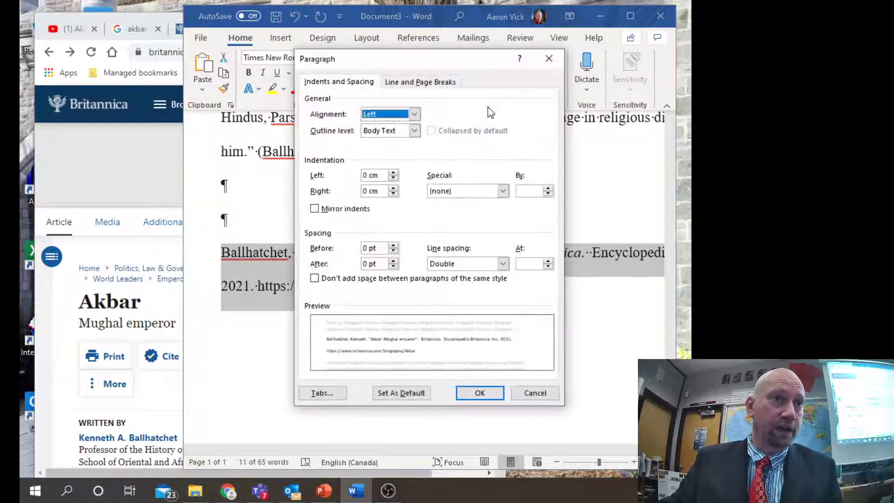
click(504, 191)
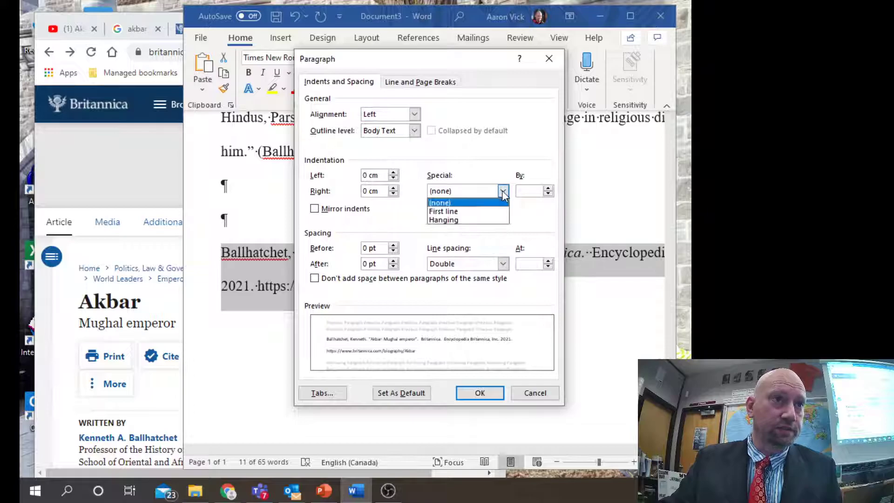
click(465, 220)
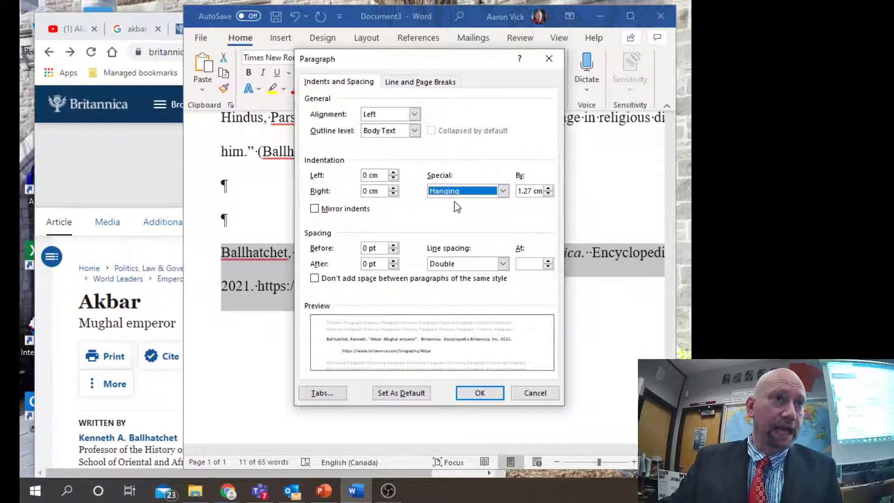
click(548, 188)
click(548, 188)
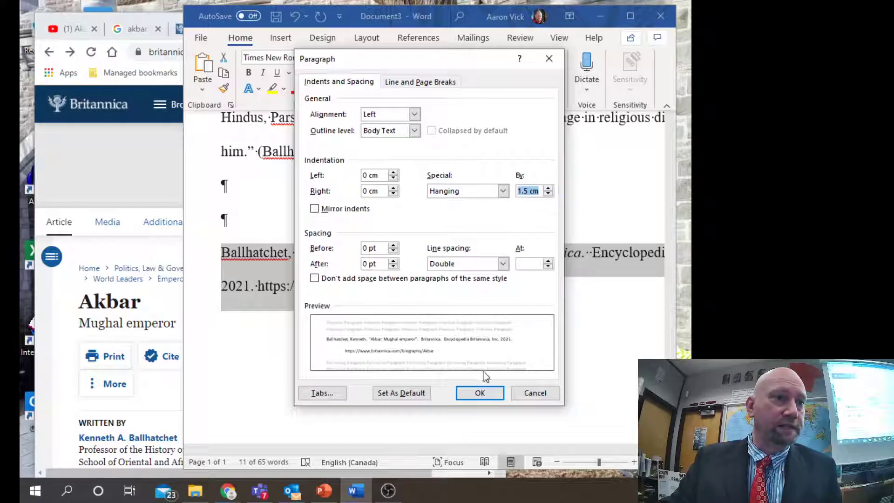
click(481, 392)
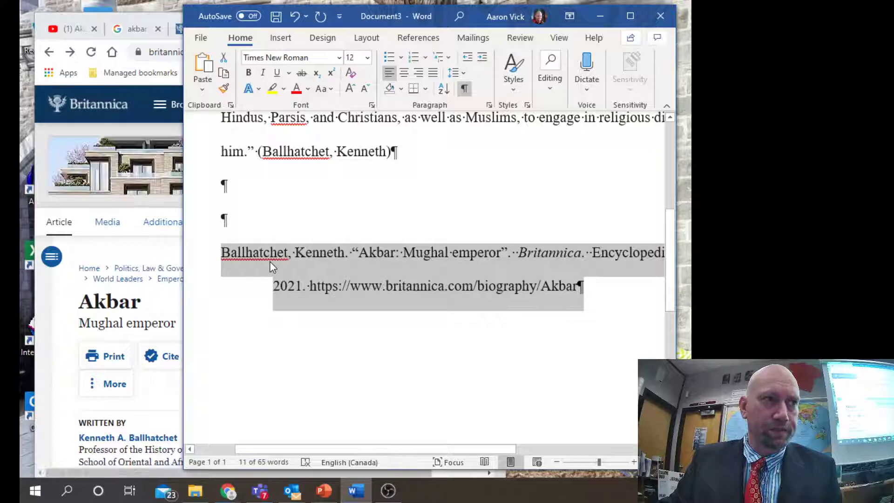
click(225, 265)
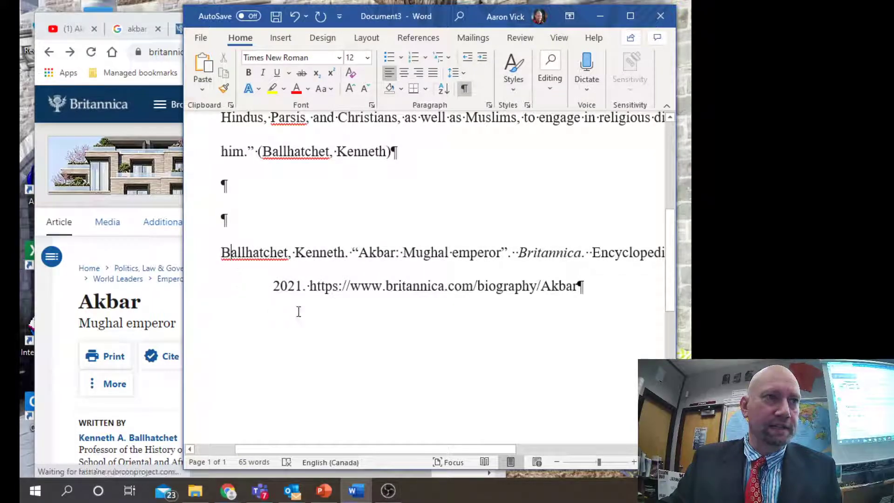
Review the full width of the formatted source entry, then the title lines and the quote with its parenthetical citation
mouse_move(441, 450)
mouse_down()
mouse_move(525, 450)
mouse_move(443, 450)
mouse_up()
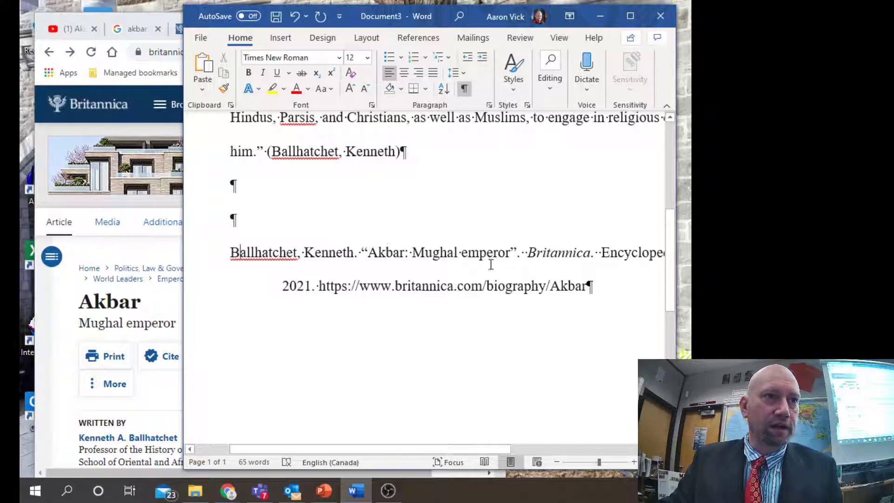
scroll(477, 218, right, 3)
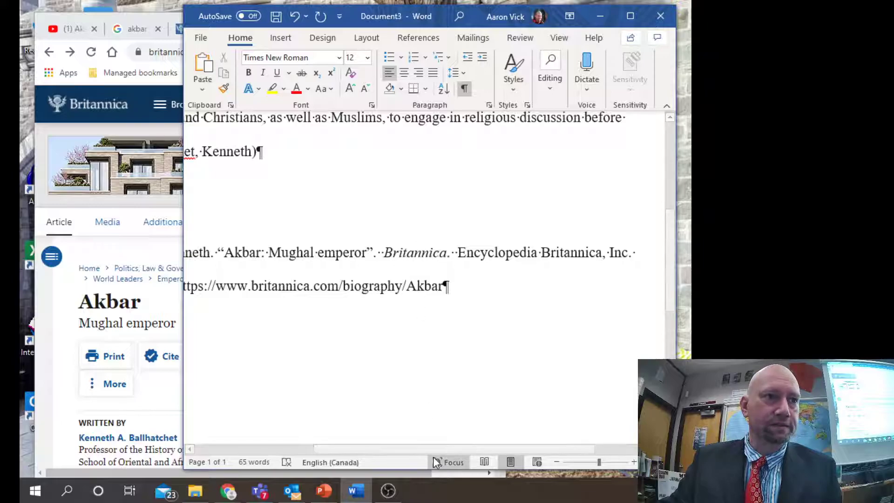
drag(435, 450, 497, 351)
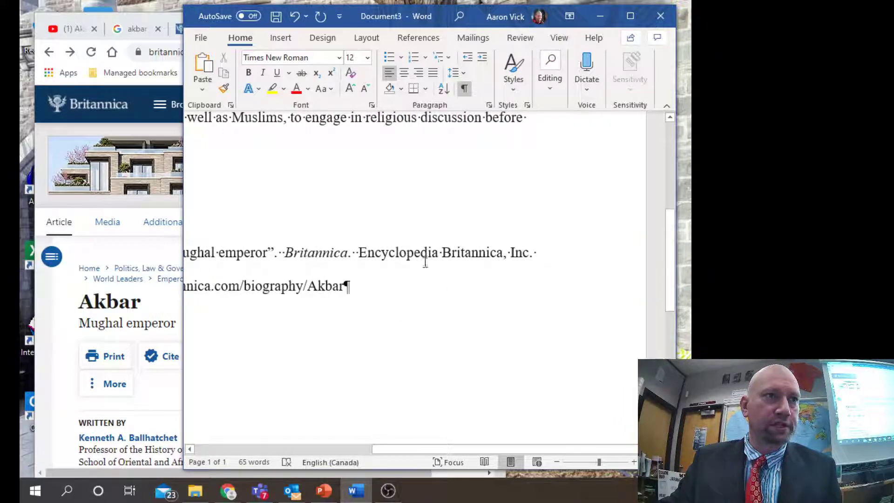
drag(517, 450, 408, 450)
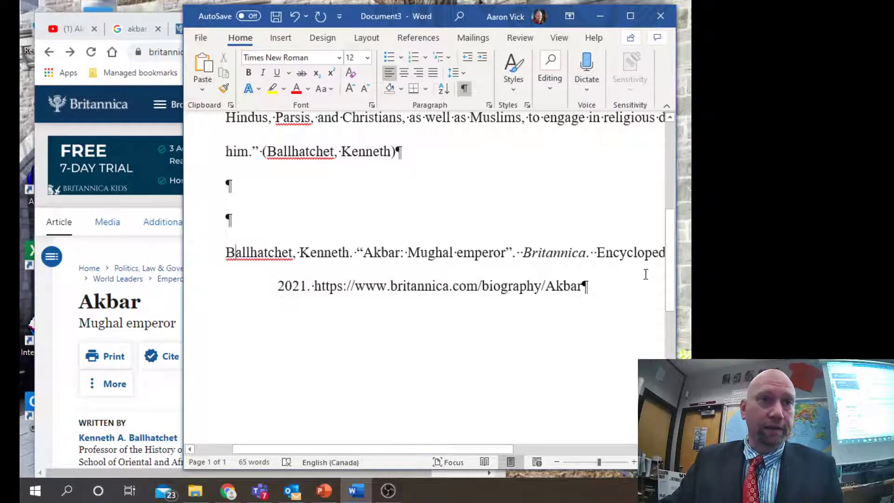
scroll(671, 263, up, 2)
scroll(672, 263, up, 4)
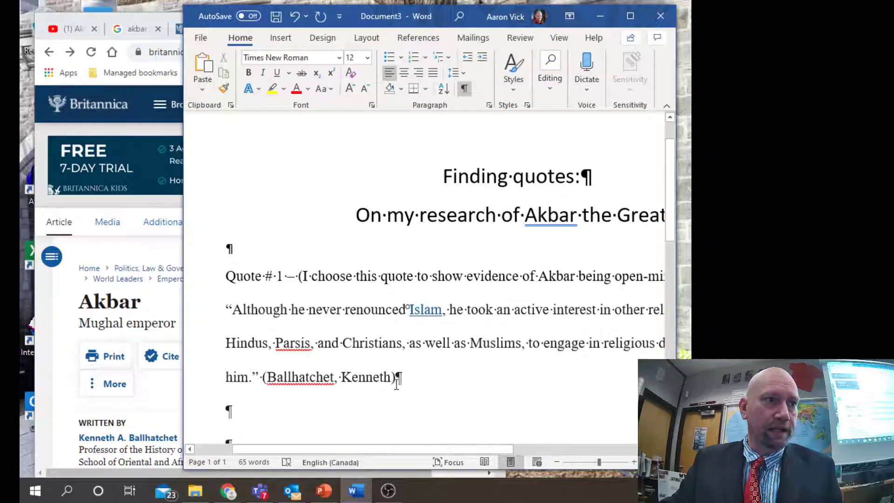
drag(419, 449, 475, 450)
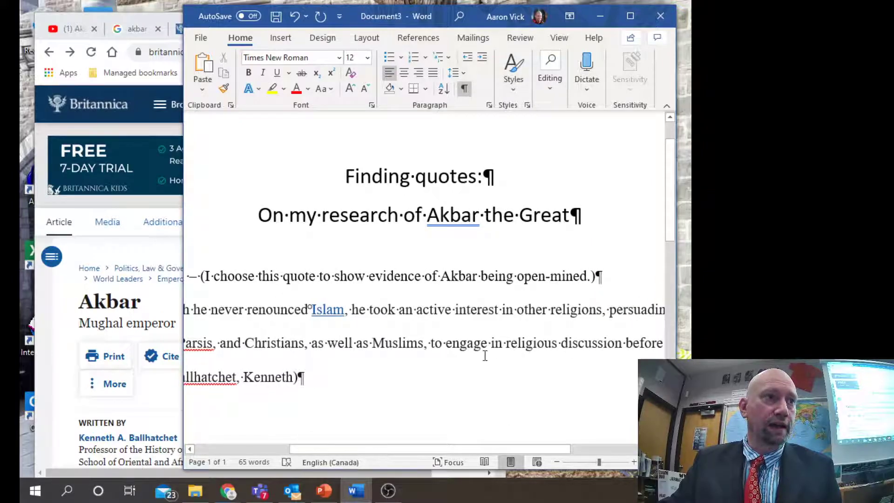